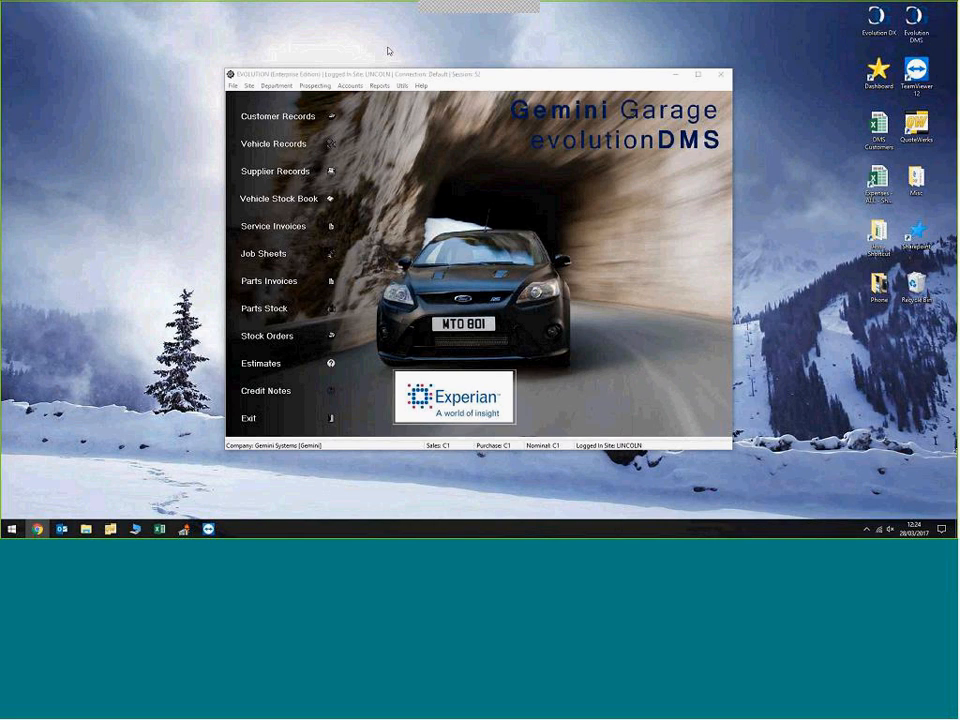
Step: Open the 12:30 booking for 28/03/2017 from the Job Diary and set its collection time to 14:00
right_click(436, 256)
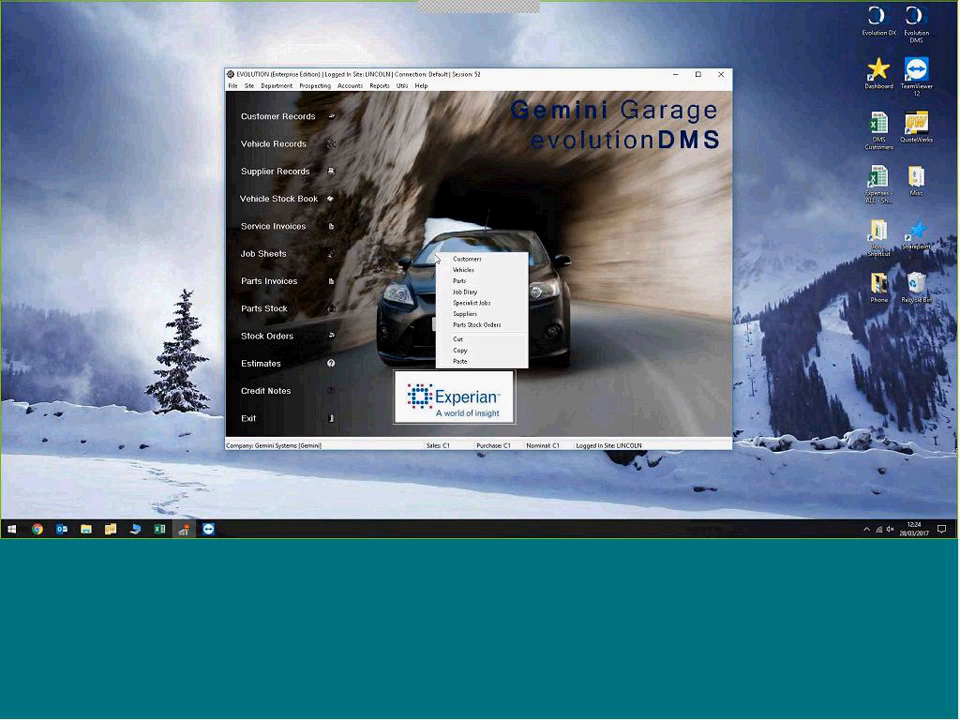
click(481, 297)
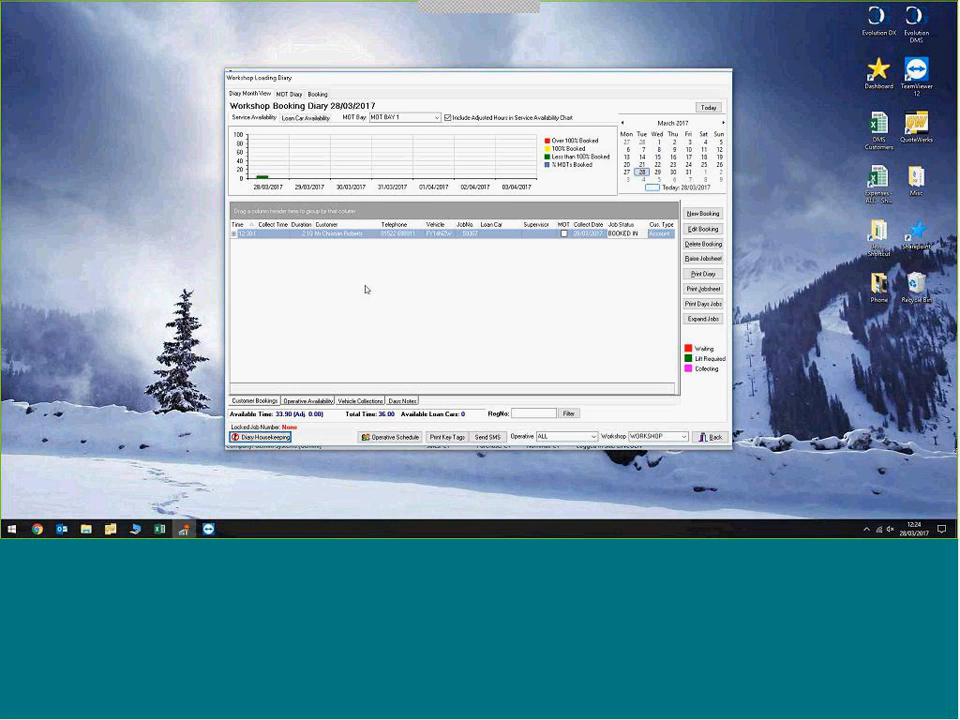
double_click(354, 234)
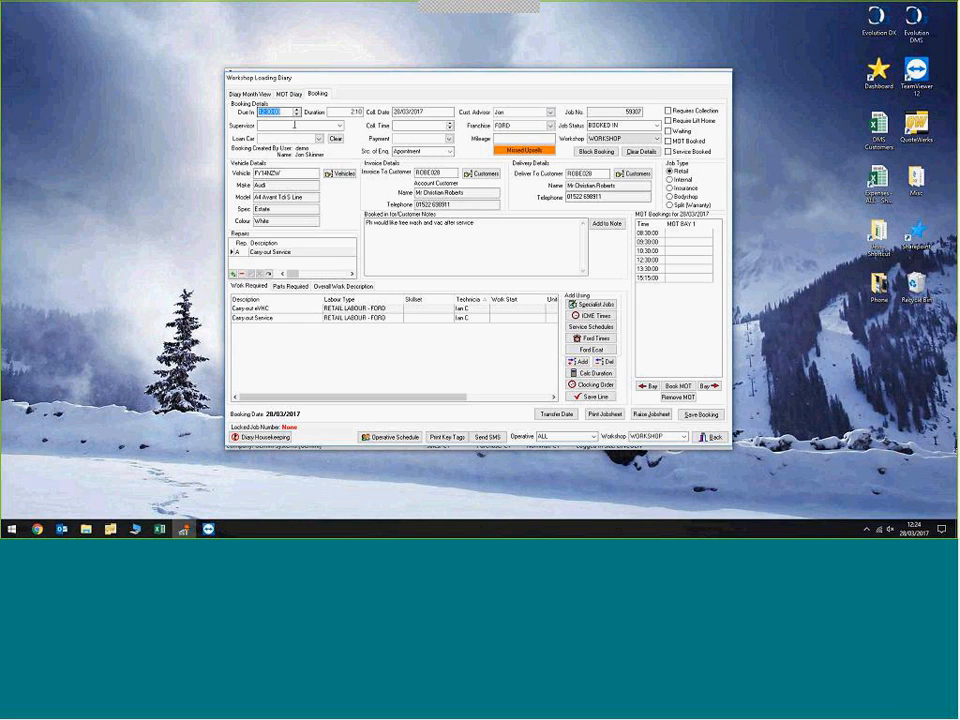
click(399, 126)
text(14:00:00)
Step: Review the booking's required parts and the notes of its missed Master Cylinder upsell, and leave the diary
click(290, 286)
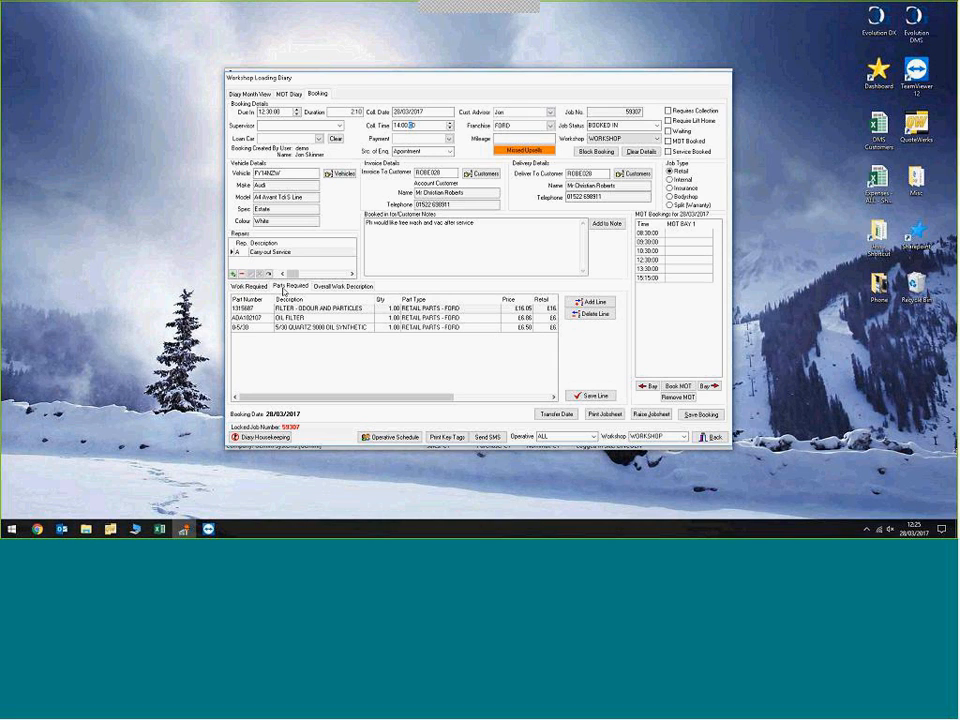
click(255, 287)
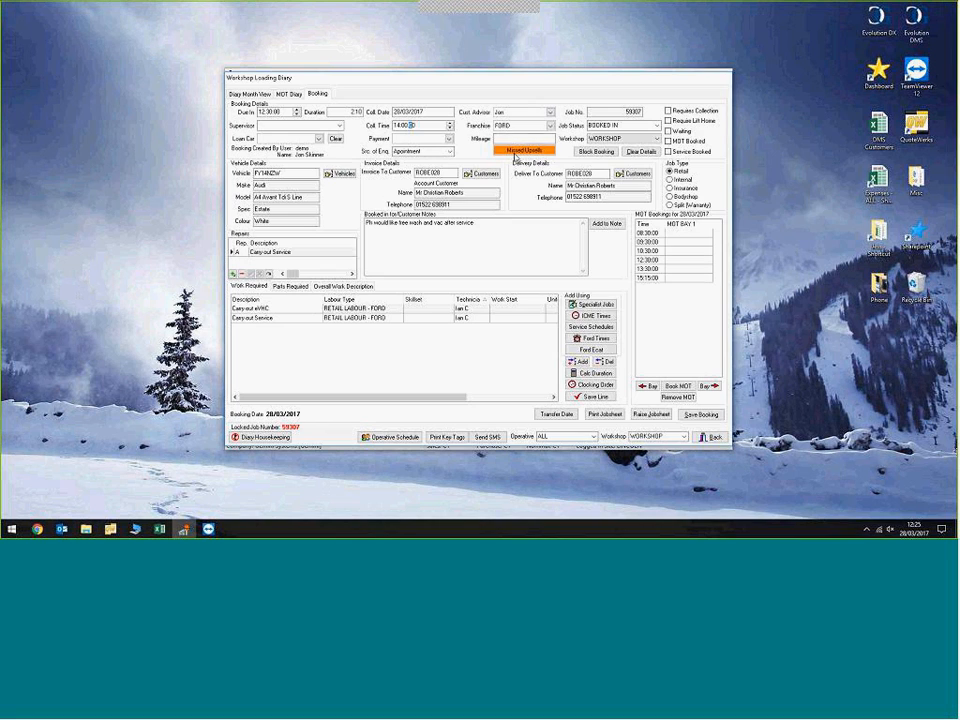
click(518, 151)
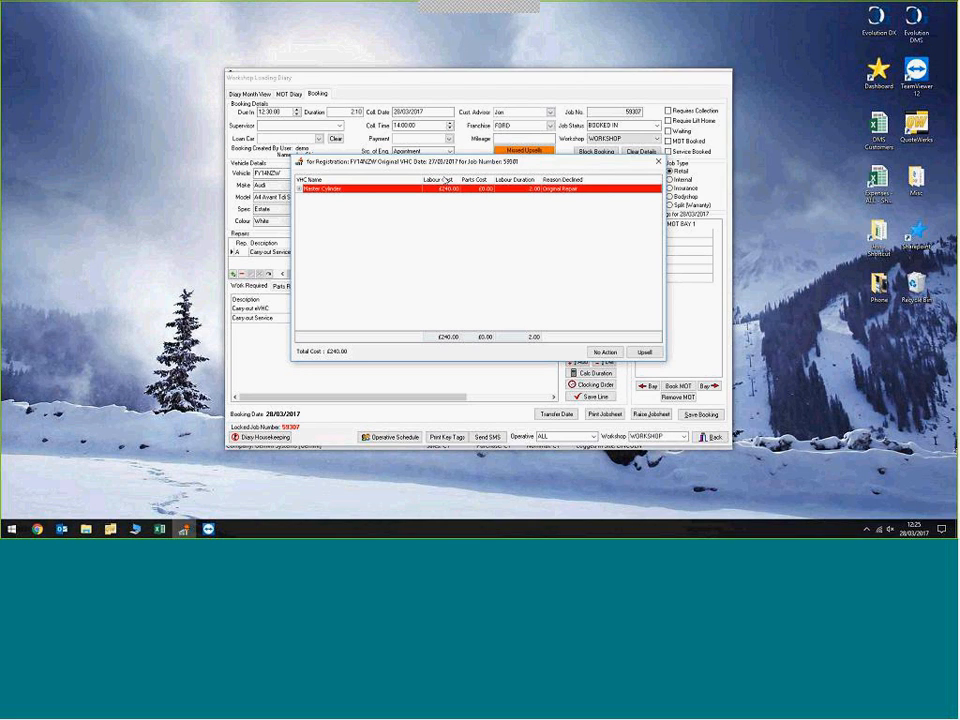
click(299, 188)
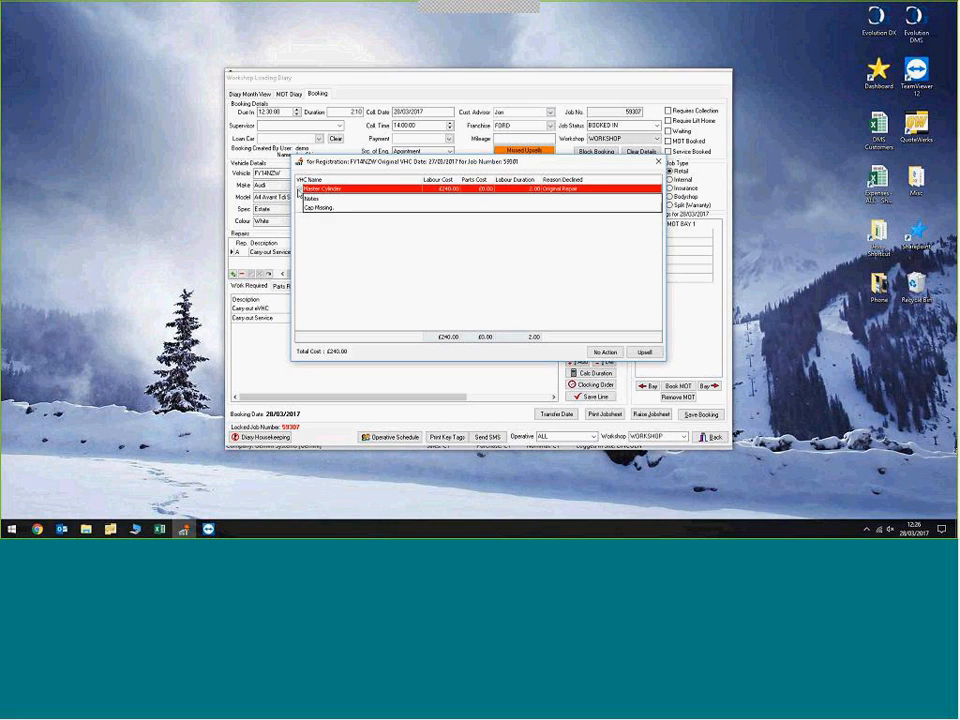
click(339, 211)
click(299, 188)
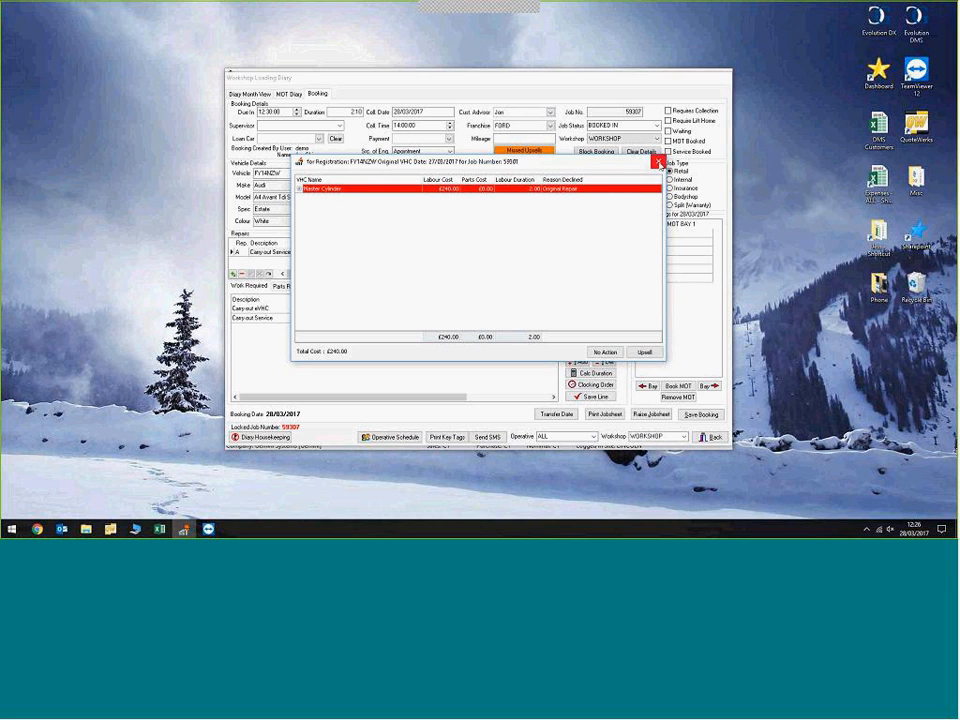
click(657, 161)
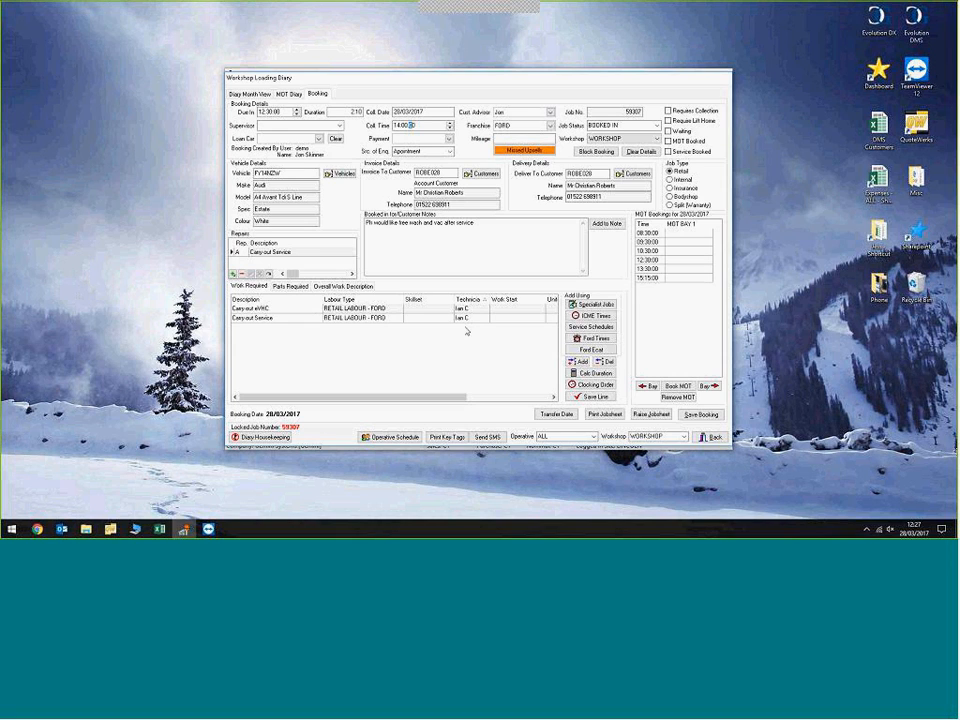
click(706, 438)
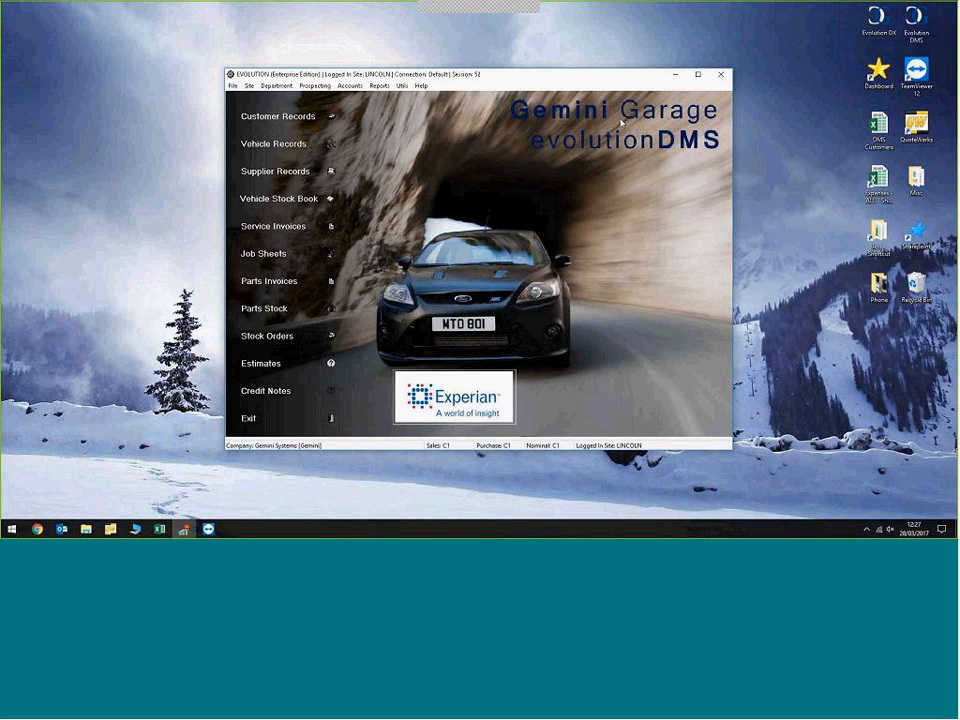
Step: Switch to the tablet's TeamViewer session, launch TechMate and sign in with the technician's ID
click(208, 528)
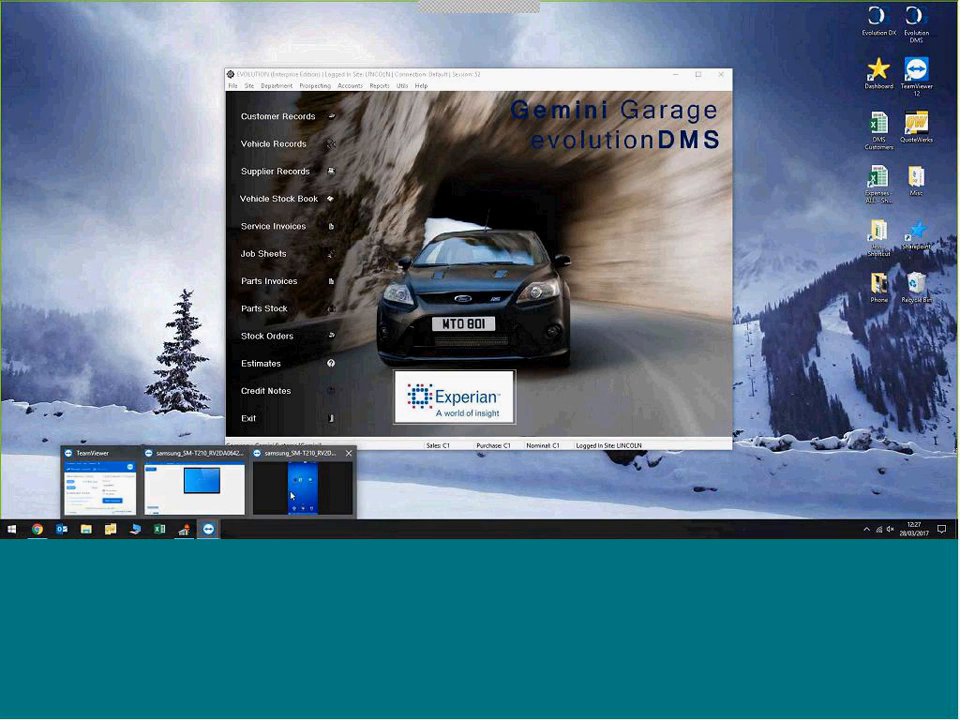
click(291, 495)
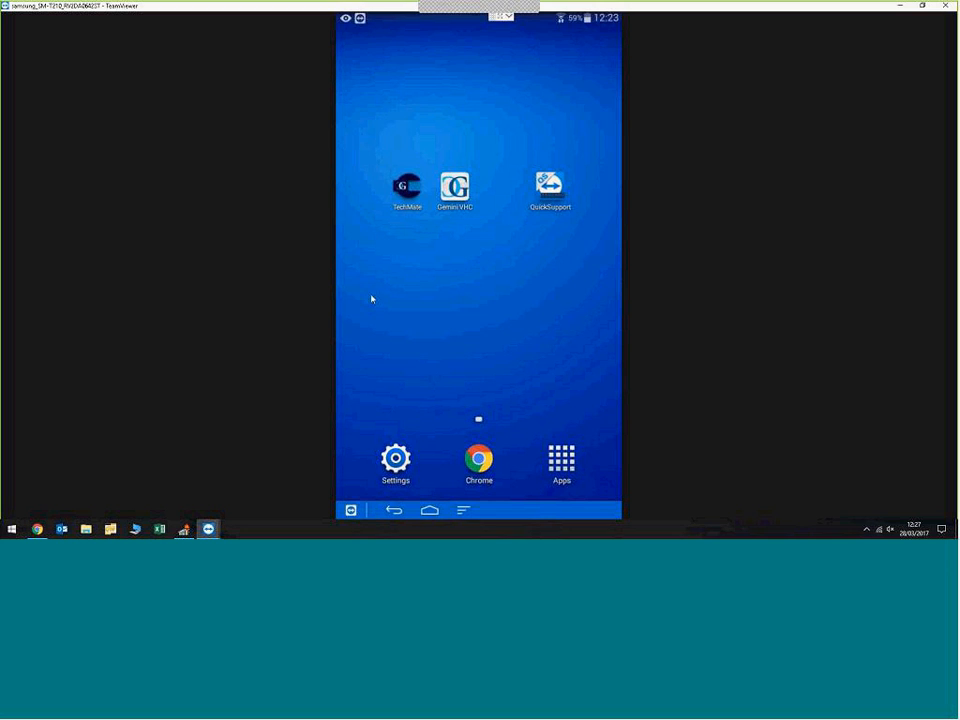
click(397, 193)
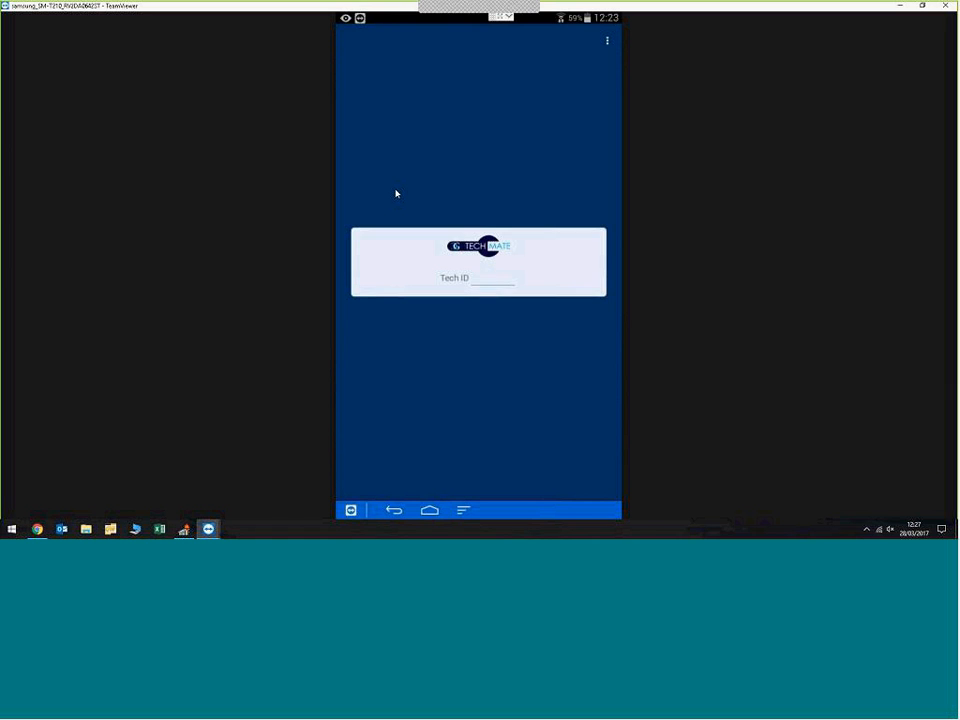
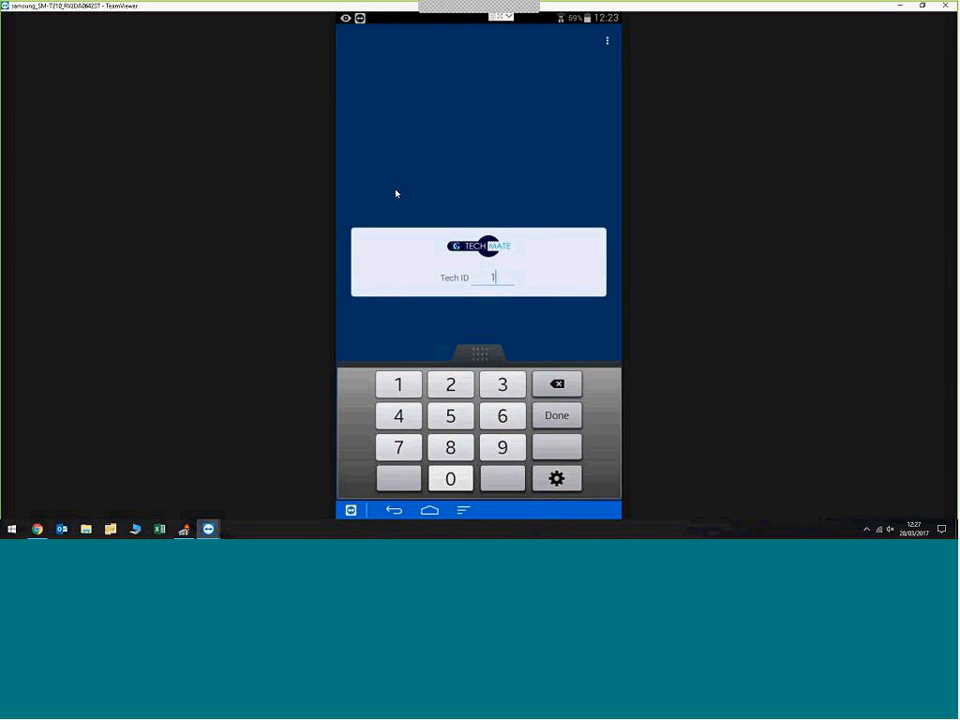
key(Return)
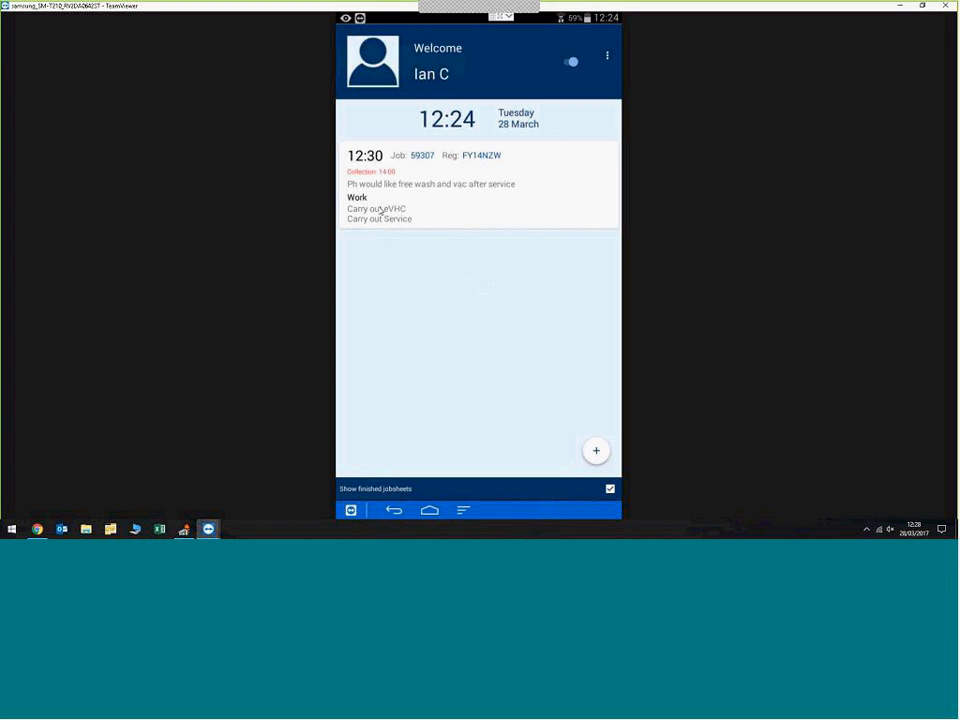
Step: Open the 12:30 job and check its parts list and work lines
click(437, 225)
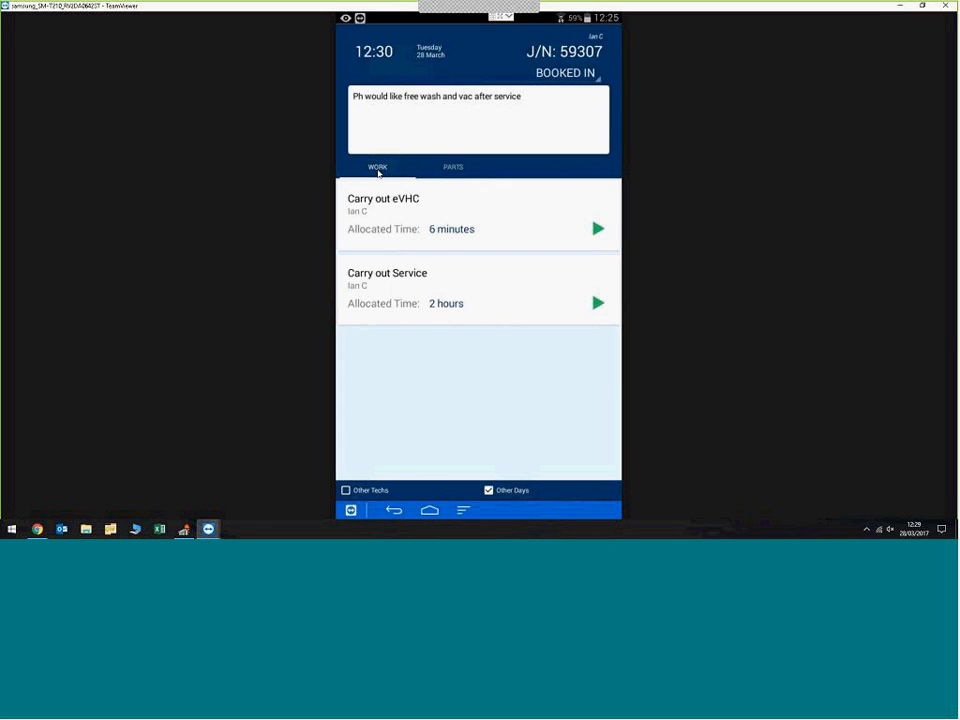
click(450, 170)
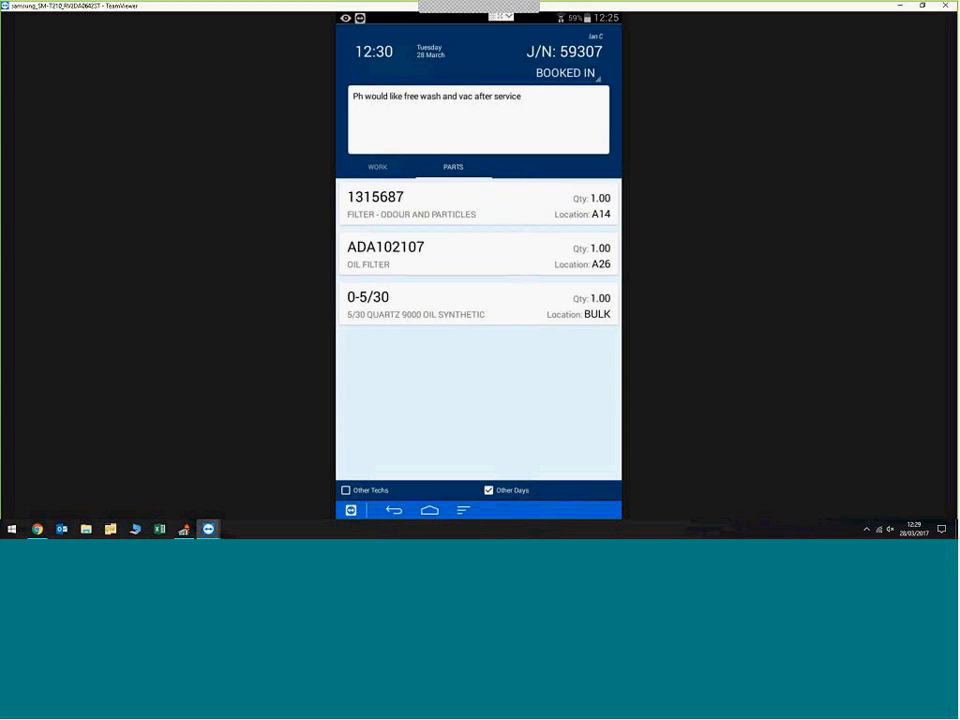
click(390, 168)
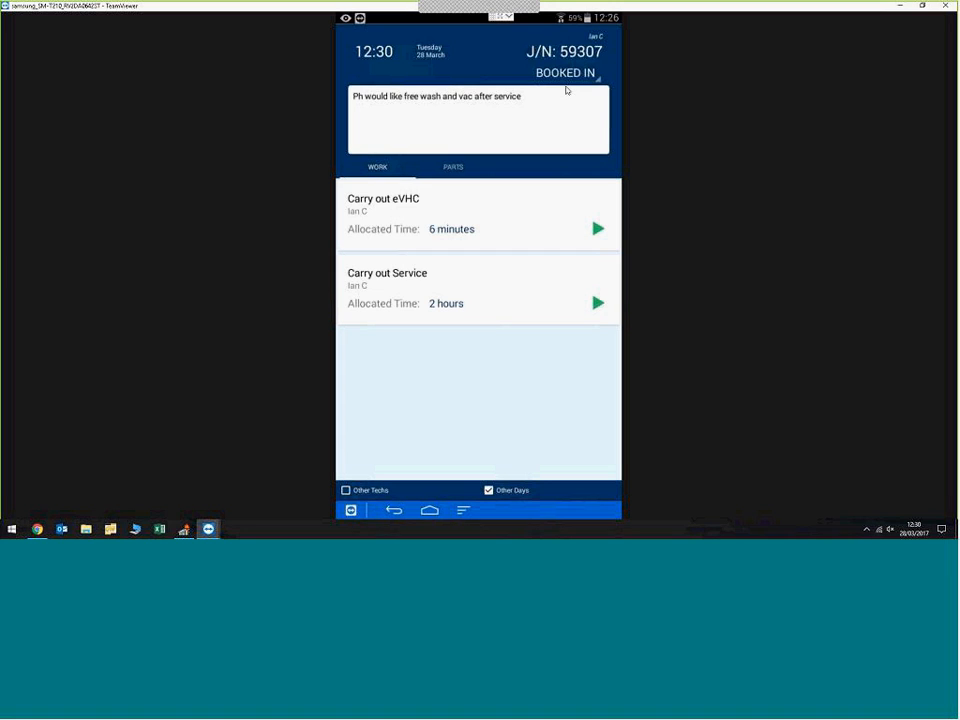
Step: Start the Carry out eVHC work and open the Wheels & Tyres section of its health check form
click(531, 207)
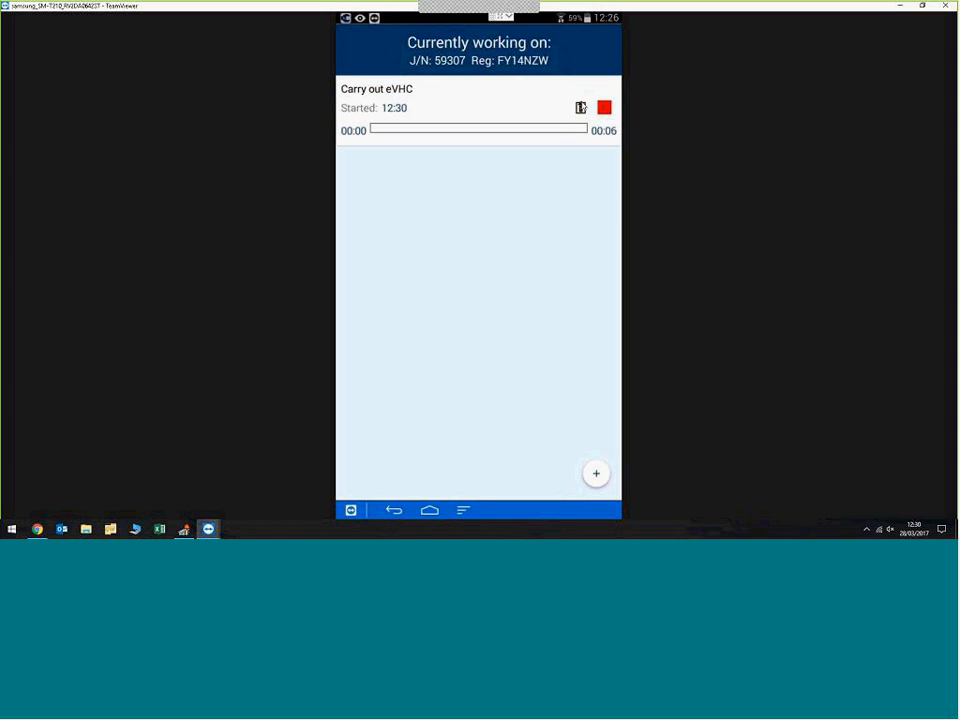
click(581, 109)
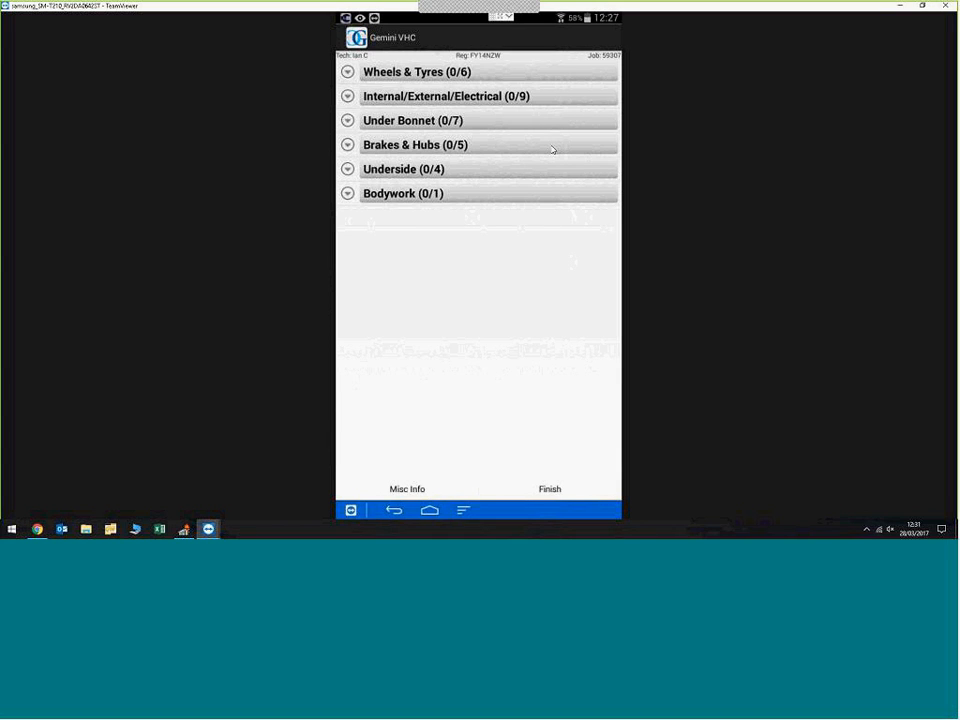
click(566, 74)
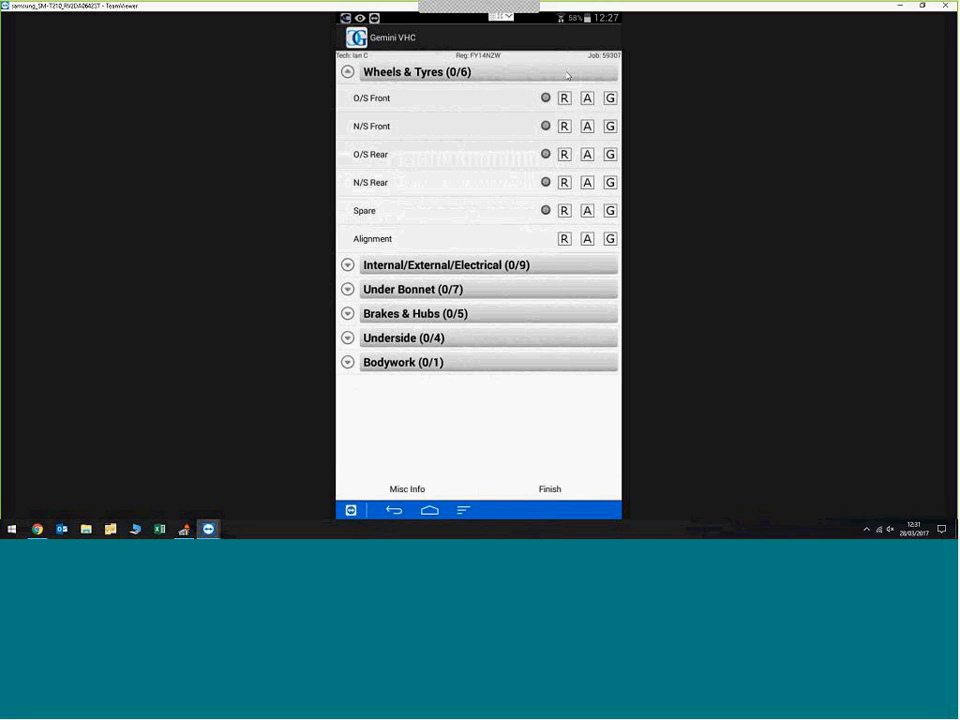
Step: Rate the O/S Front tyre green with 45 PSI pressure, tread depths of 5 across and 2000 miles of estimated tread remaining
click(610, 98)
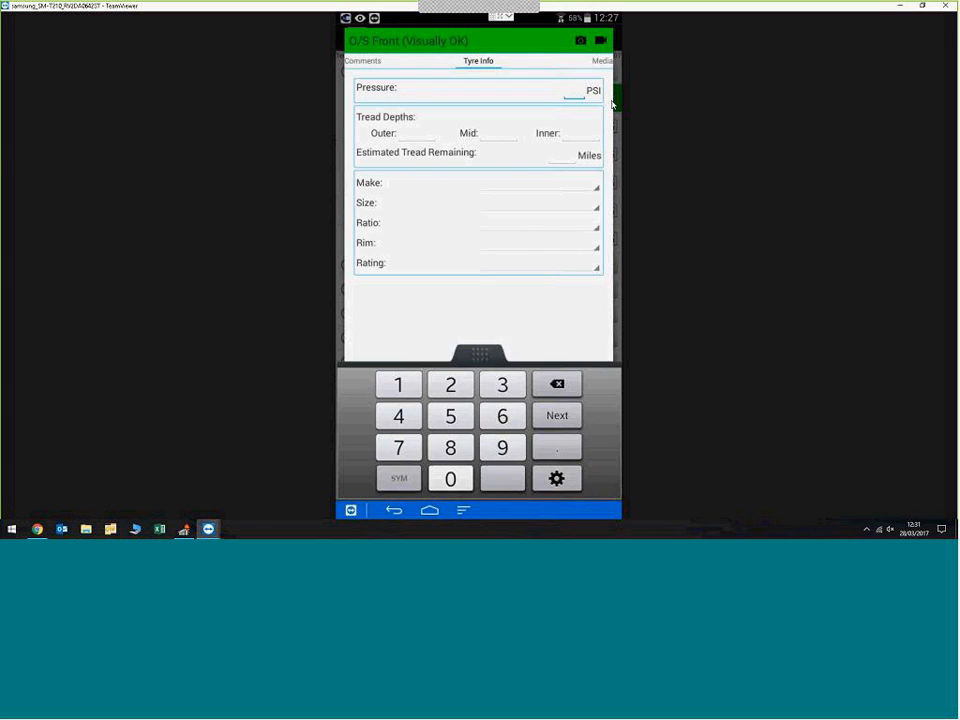
text(45)
key(Tab)
text(5)
key(Tab)
text(5)
key(Tab)
text(5)
click(563, 168)
text(2000)
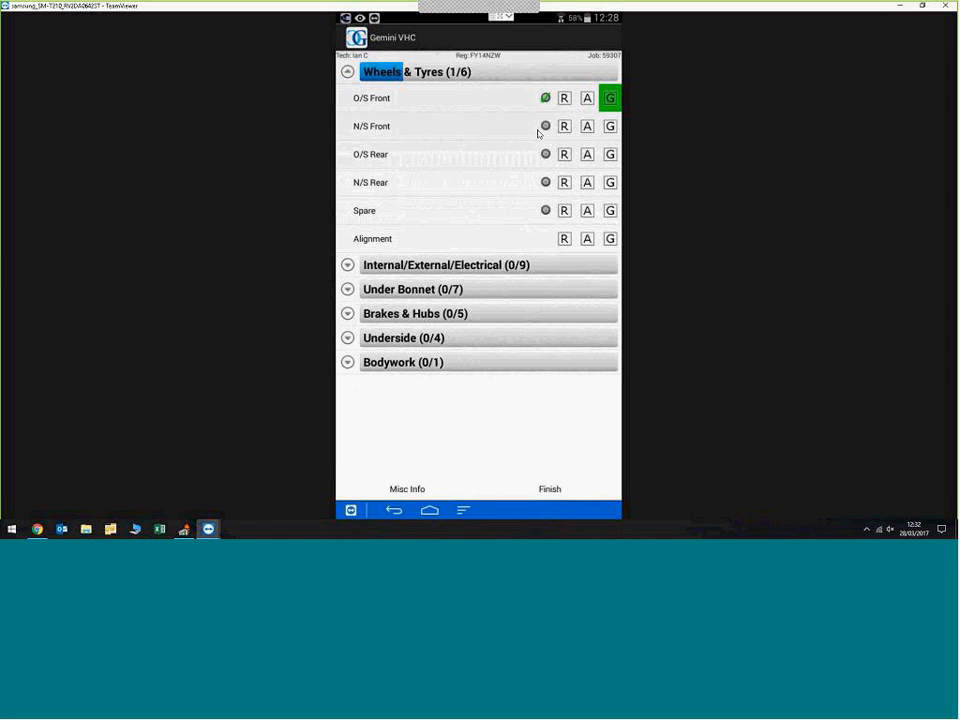
Step: Record the N/S Front tyre at 45 PSI with tread depths of 5 outer, 4 mid and 2 inner
click(609, 127)
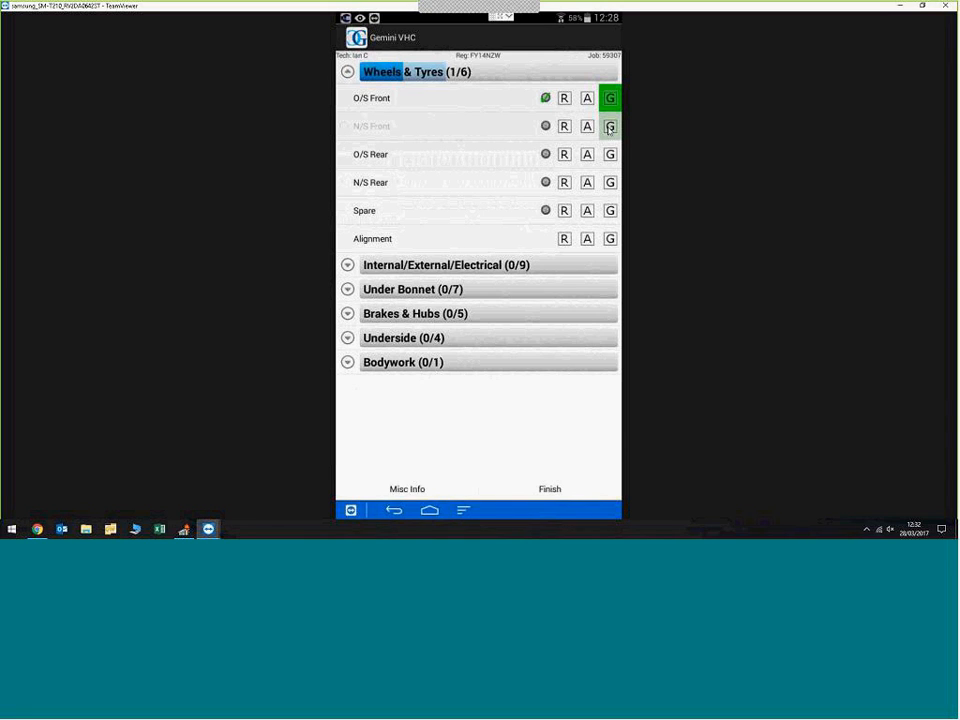
text(45)
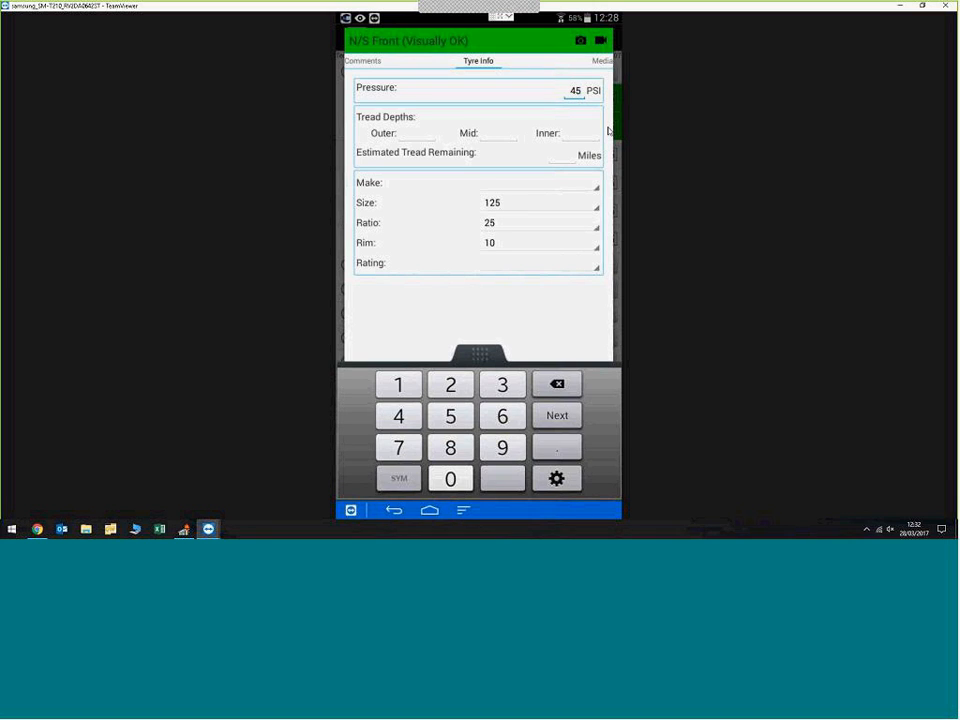
key(Tab)
text(5)
key(Tab)
text(4)
key(Tab)
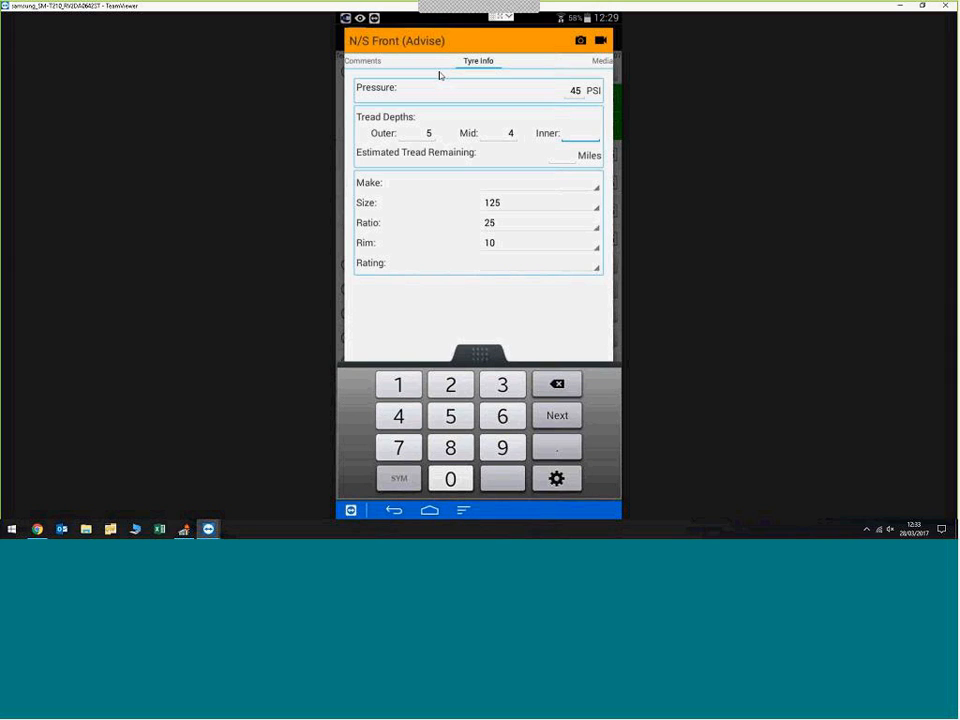
text(2)
key(Tab)
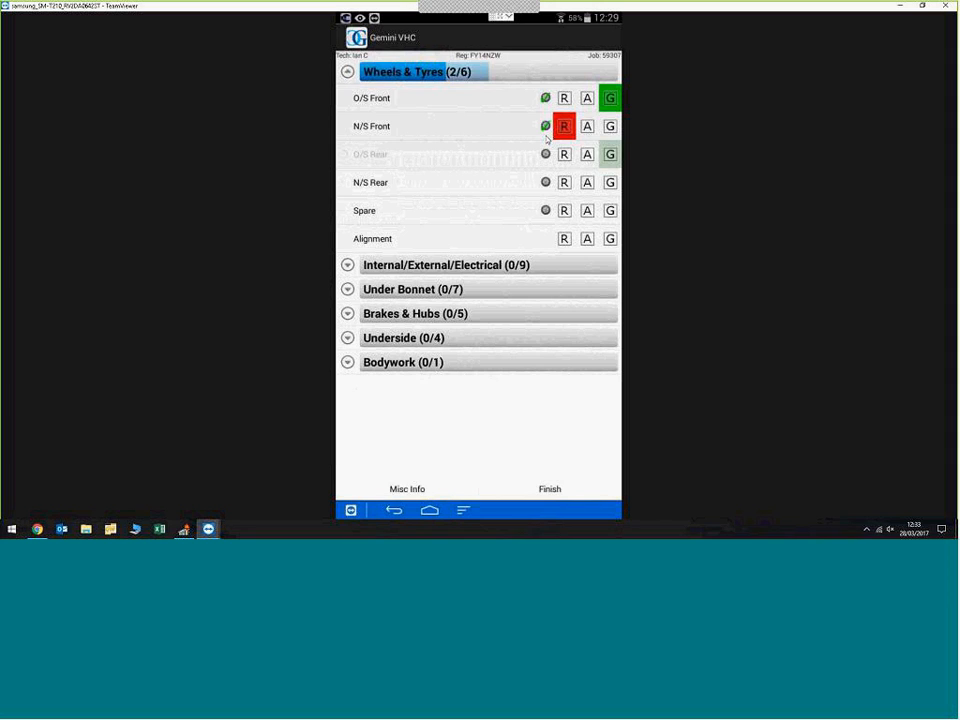
Step: Record the O/S Rear tyre at 45 PSI with tread depths of 5 outer, 4 mid, 4 inner and 1500 miles of tread remaining
text(45)
key(Tab)
text(5)
key(Tab)
text(4)
key(Tab)
text(4)
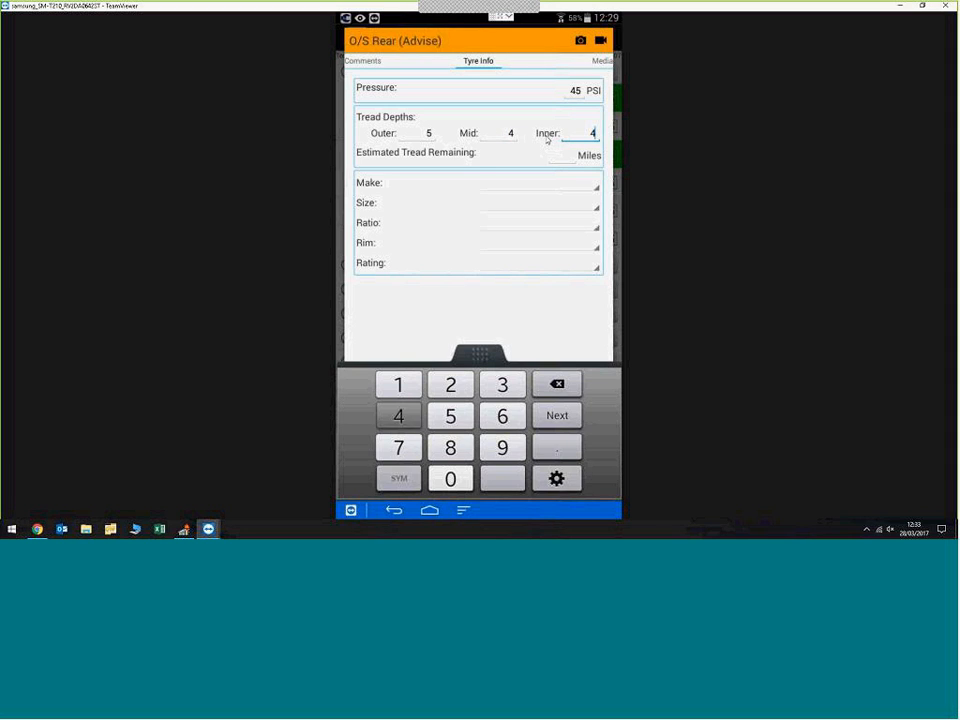
key(Tab)
text(1500)
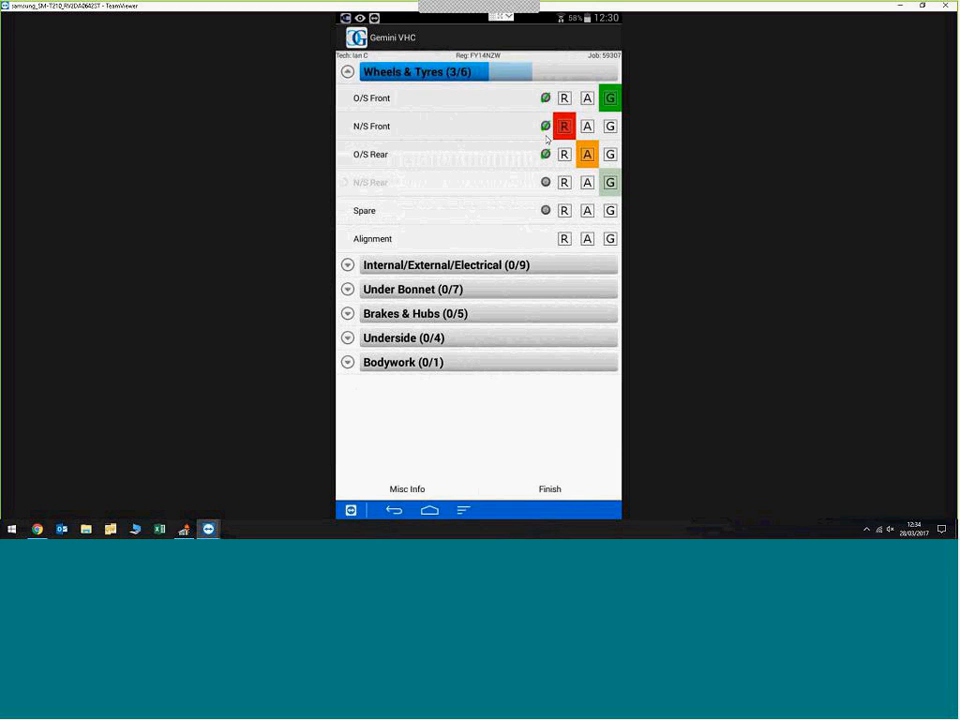
Step: Record the N/S Rear tyre at 45 PSI, tread depths of 5 across, 2000 miles remaining, make Accelera and rating H
text(45)
key(Tab)
text(5)
key(Tab)
text(5)
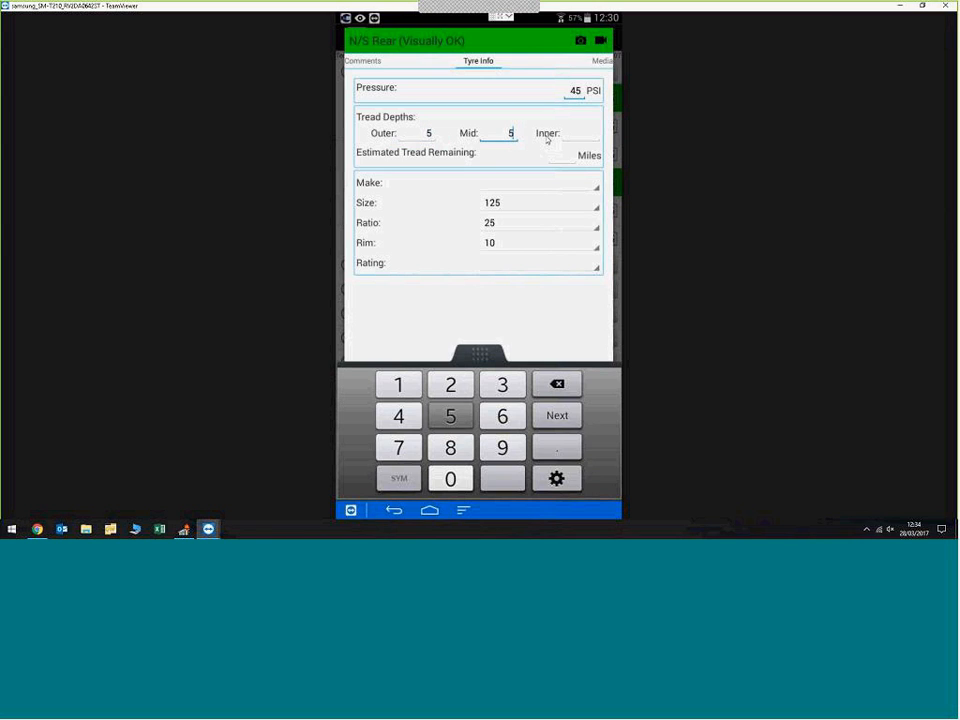
key(Tab)
text(5)
key(Tab)
text(2000)
key(Tab)
key(Down)
key(Return)
key(Down)
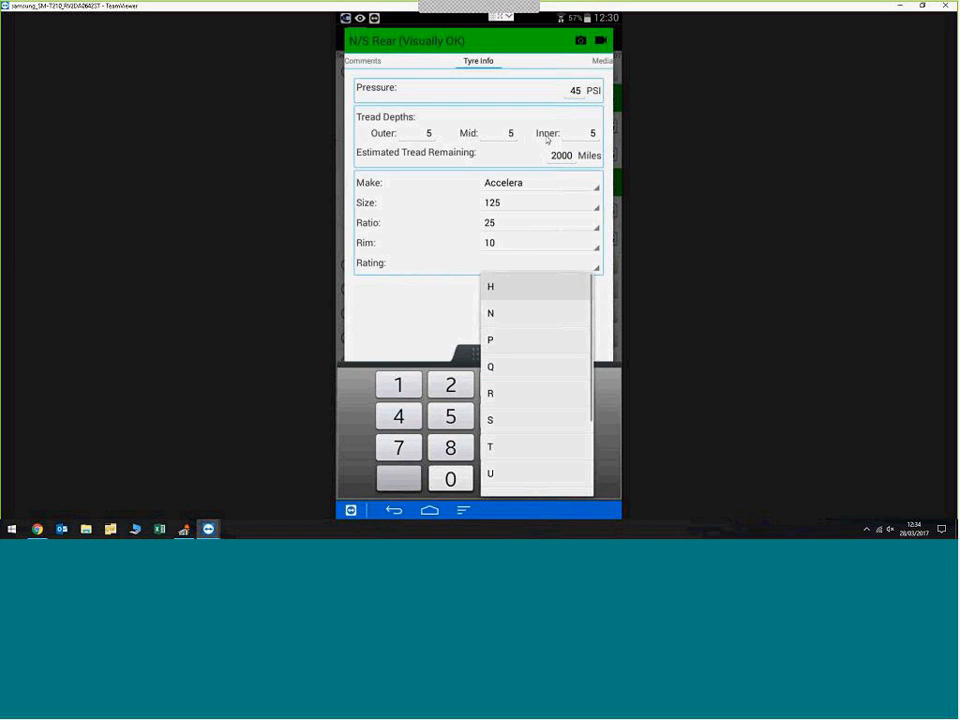
key(Return)
key(Return)
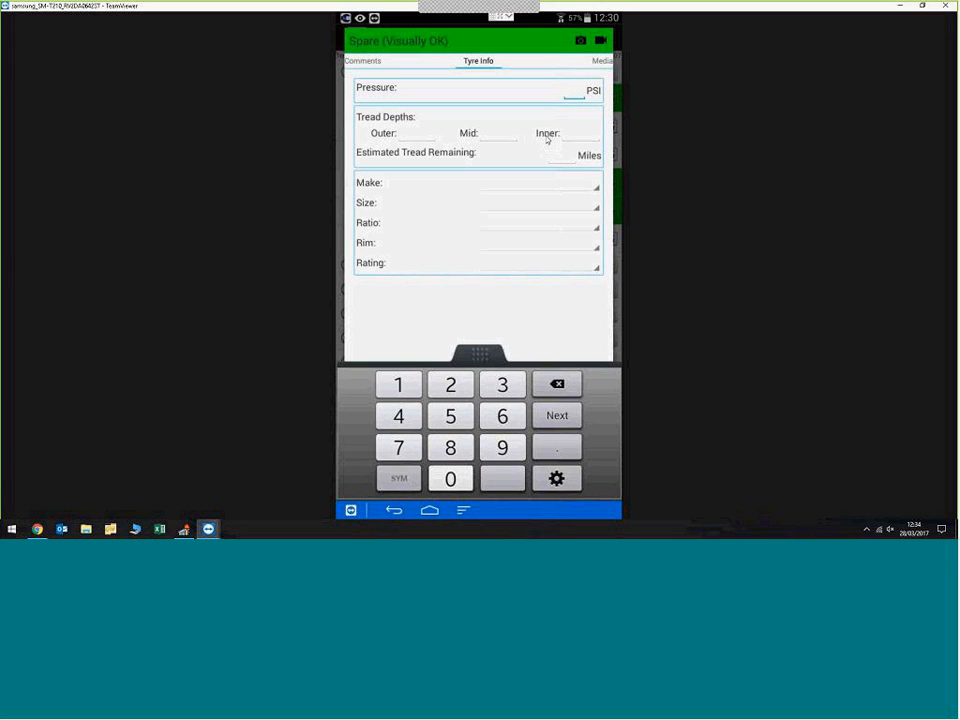
Step: Close the Spare tyre details, flag Glass red as Windscreen Cracked and start a video for it
key(Escape)
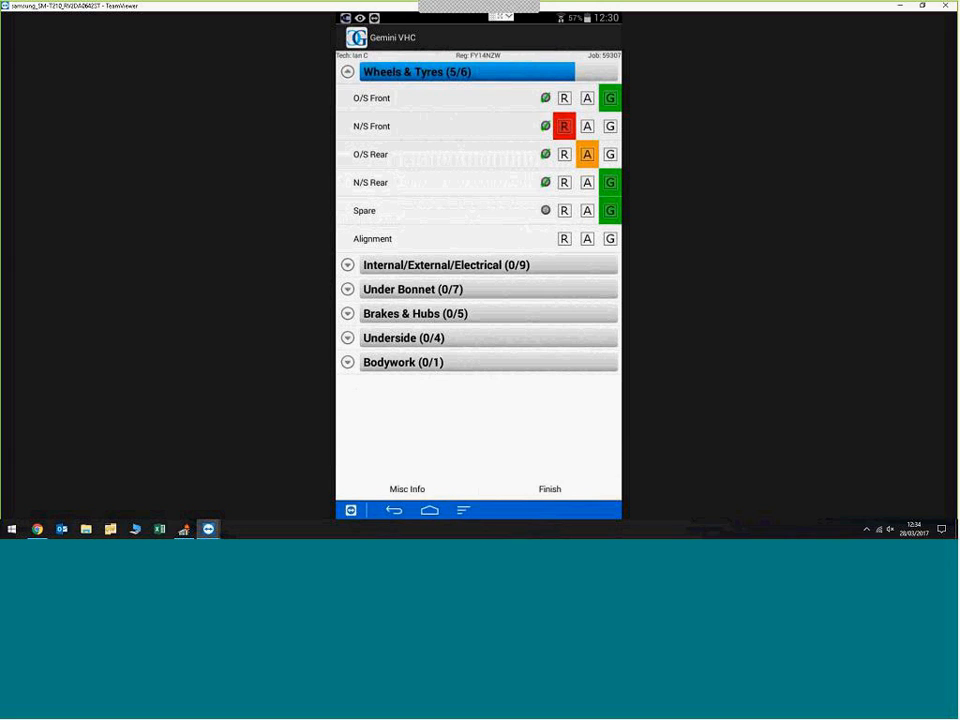
click(549, 238)
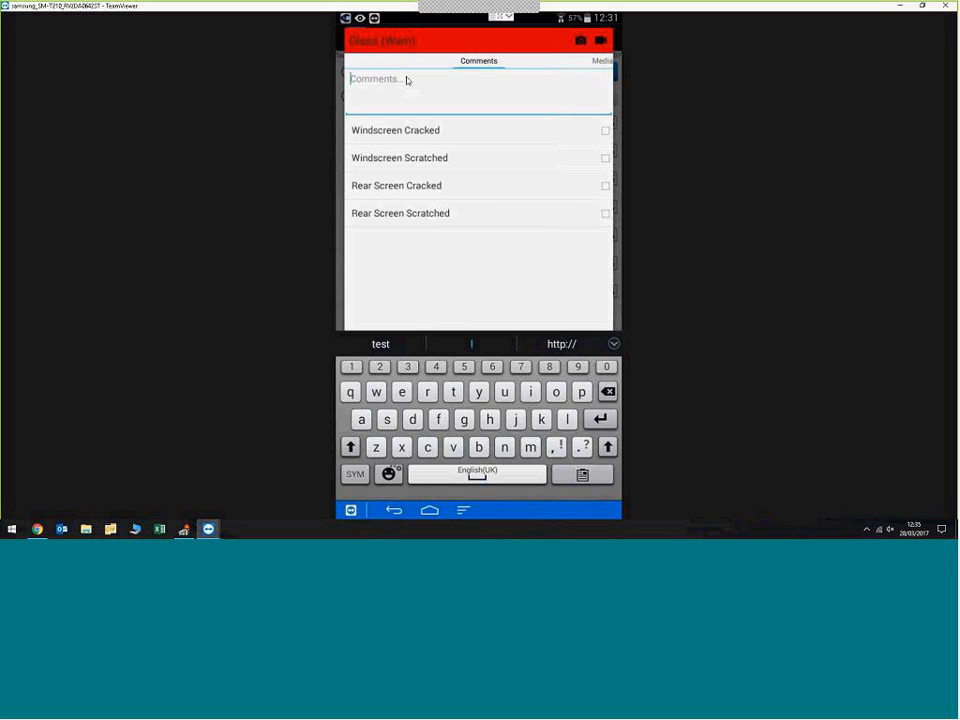
right_click(406, 80)
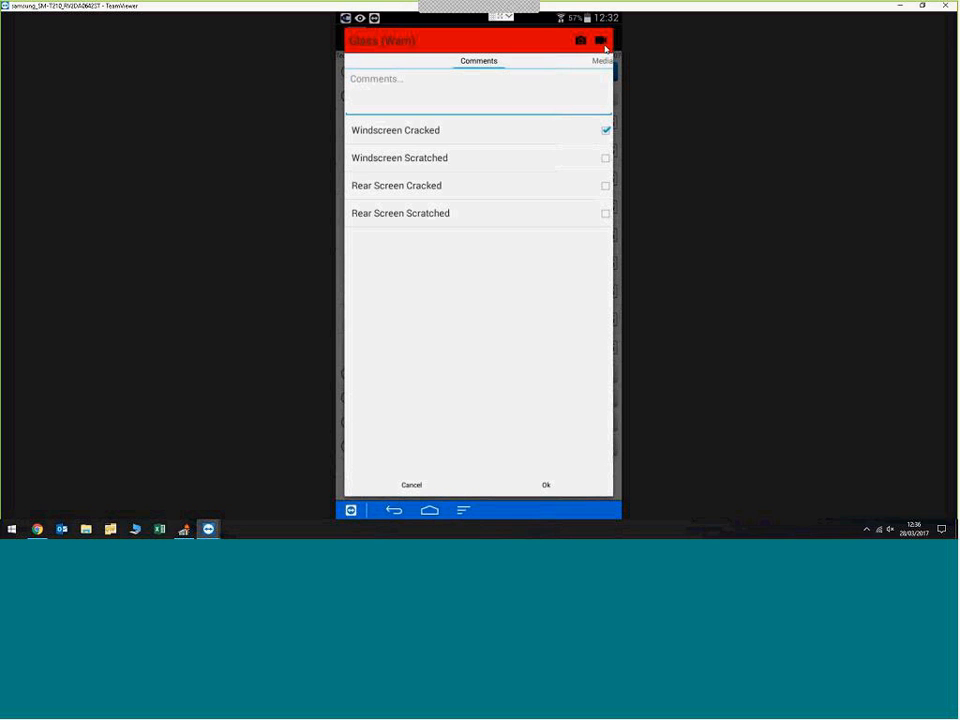
click(603, 44)
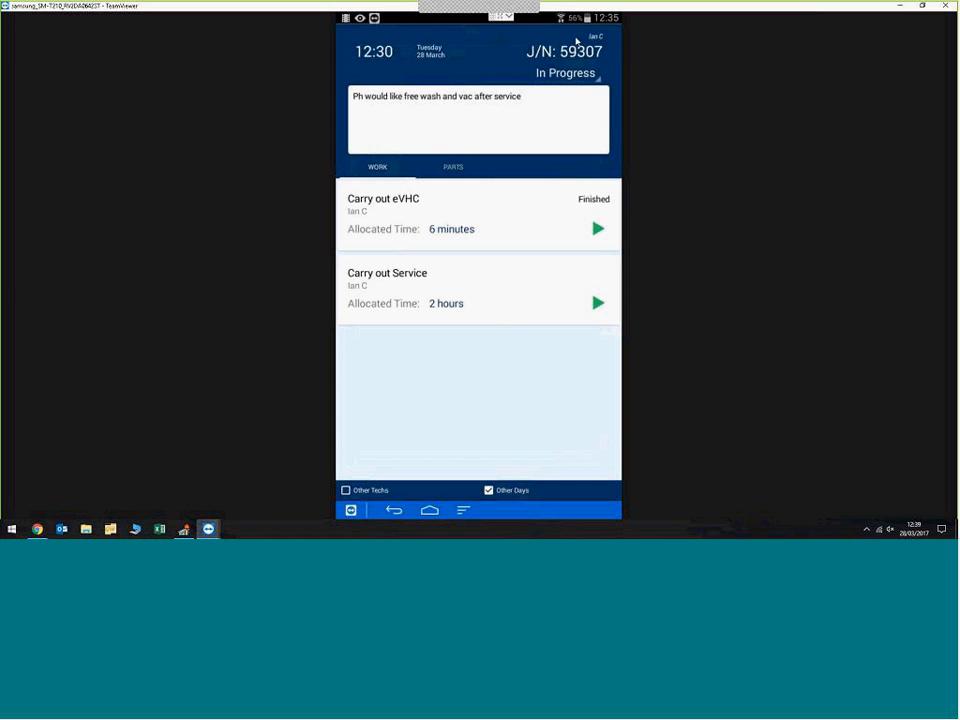
Step: Switch from the tablet session to Evolution and open the VHC upsells for the notified Audi A4 Avant job
click(898, 7)
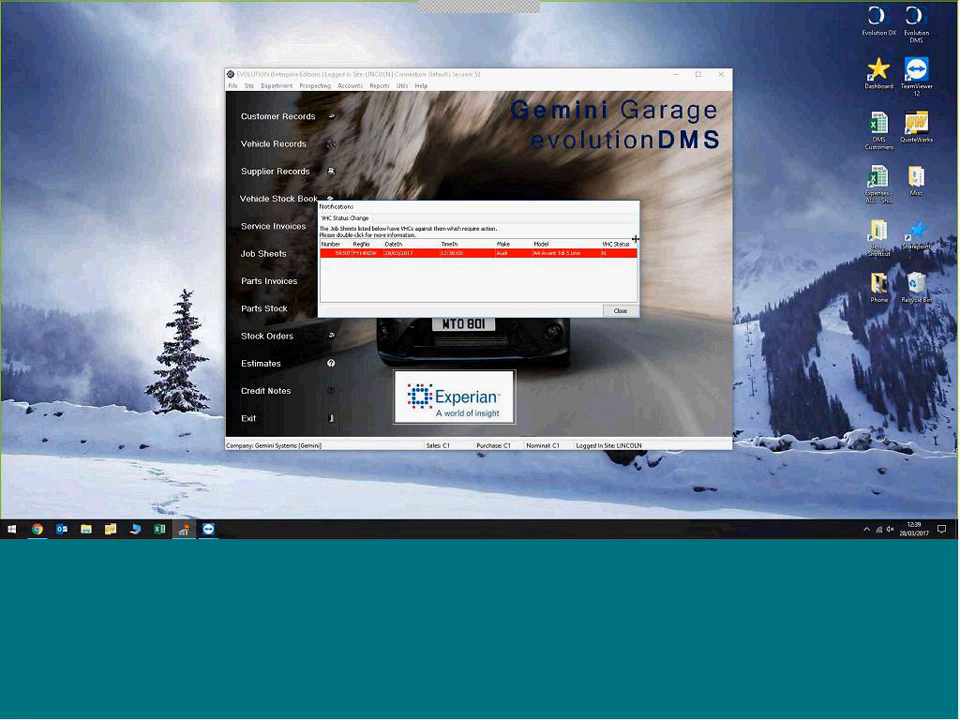
double_click(448, 255)
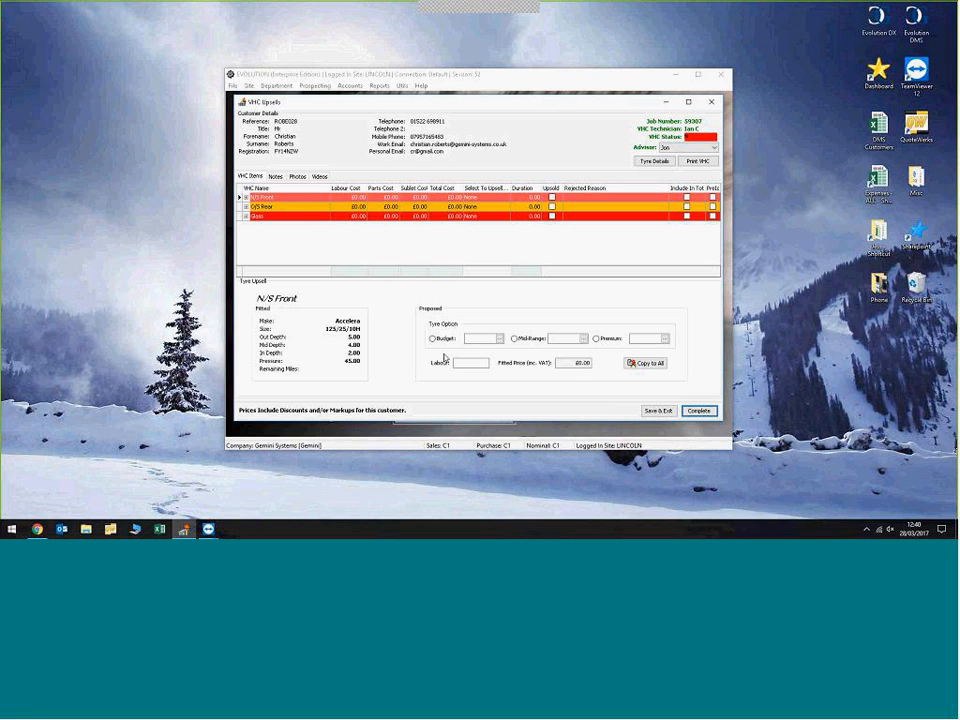
Step: Price the N/S Front replacement tyre options at £35 for budget and £75 for mid-range
click(470, 338)
text(35)
click(565, 339)
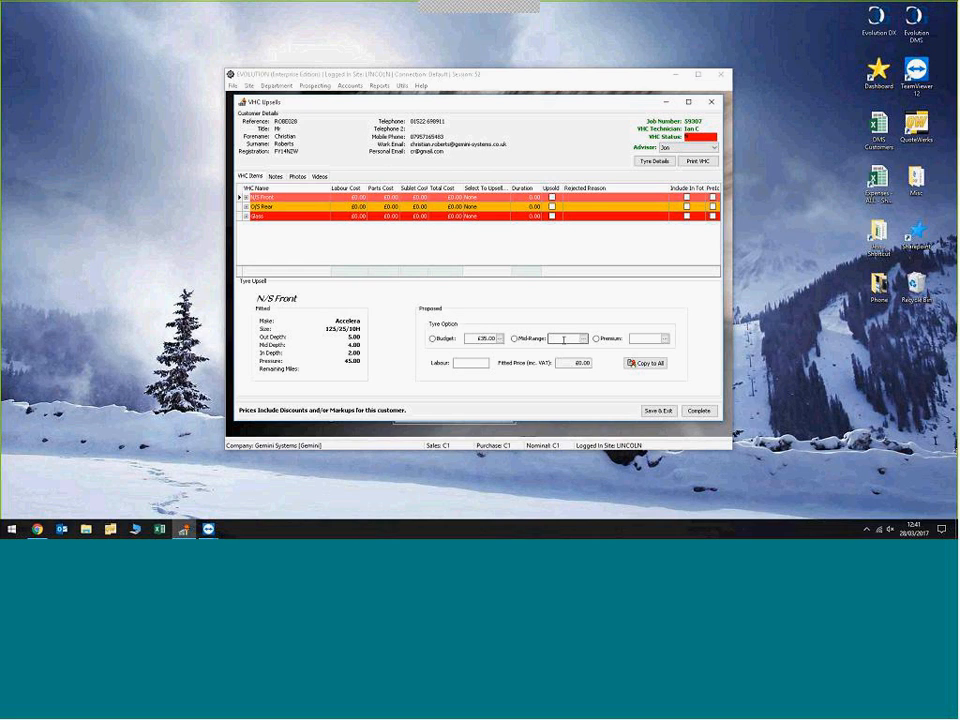
text(75)
Step: Filter the parts stock by description TYRE and pick the 235/45R19 99W Landsail as the N/S Front premium option
click(653, 338)
click(664, 338)
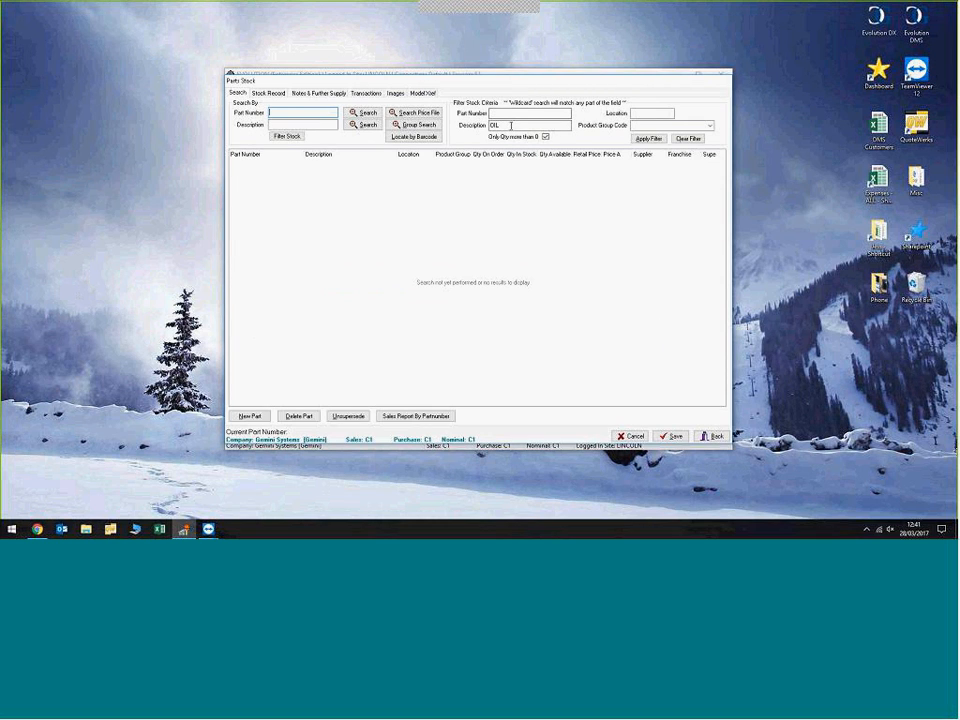
drag(517, 128, 460, 127)
text(TYRE)
click(648, 138)
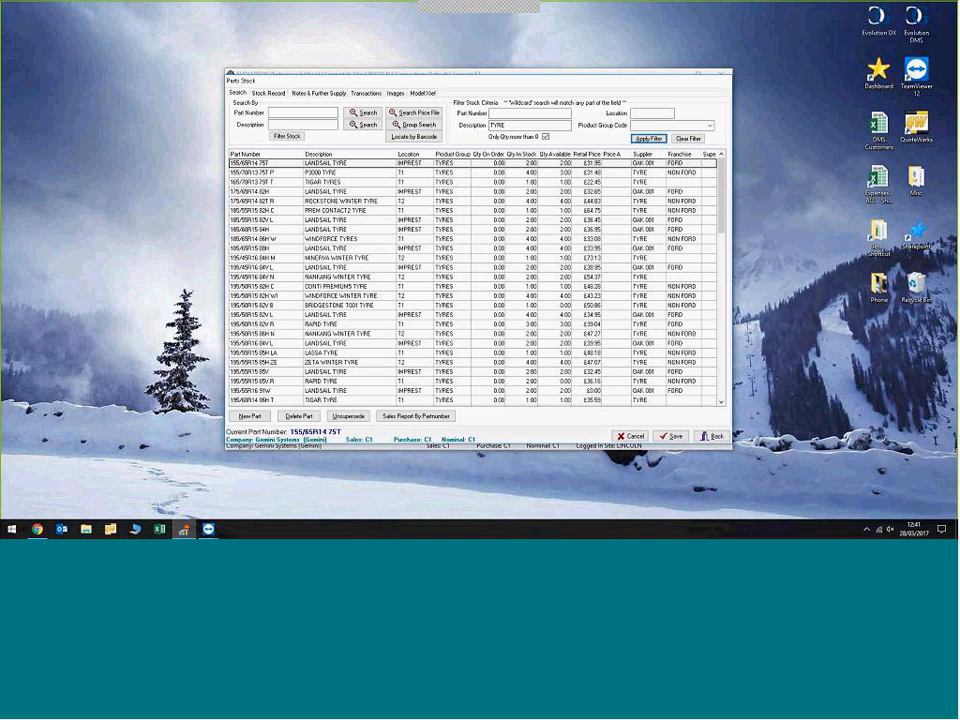
click(393, 277)
scroll(393, 277, down, 8)
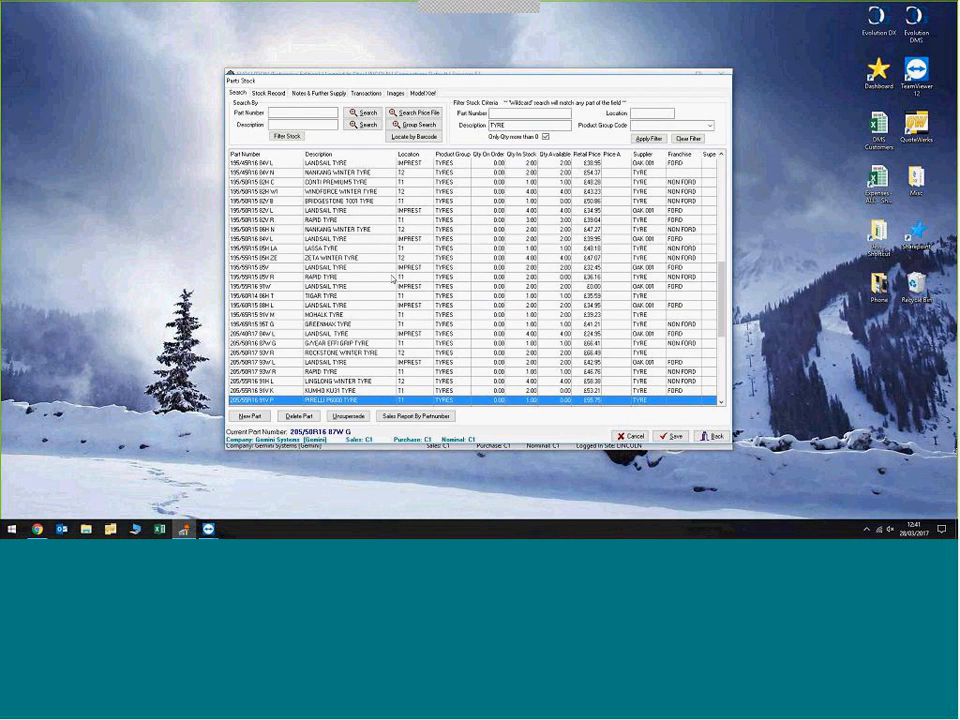
scroll(393, 277, down, 7)
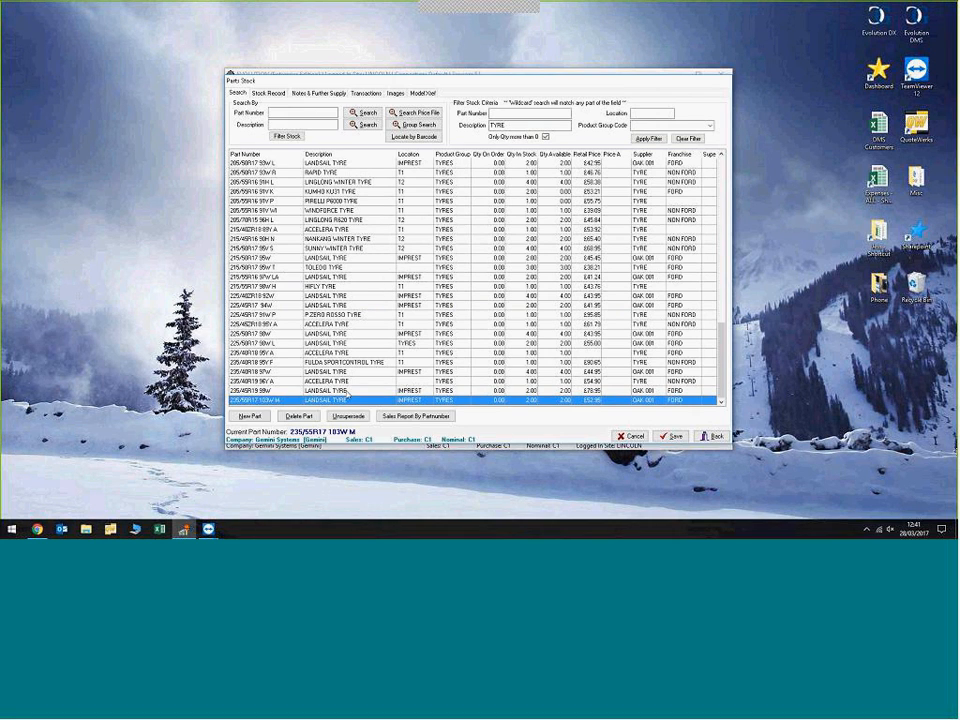
click(348, 391)
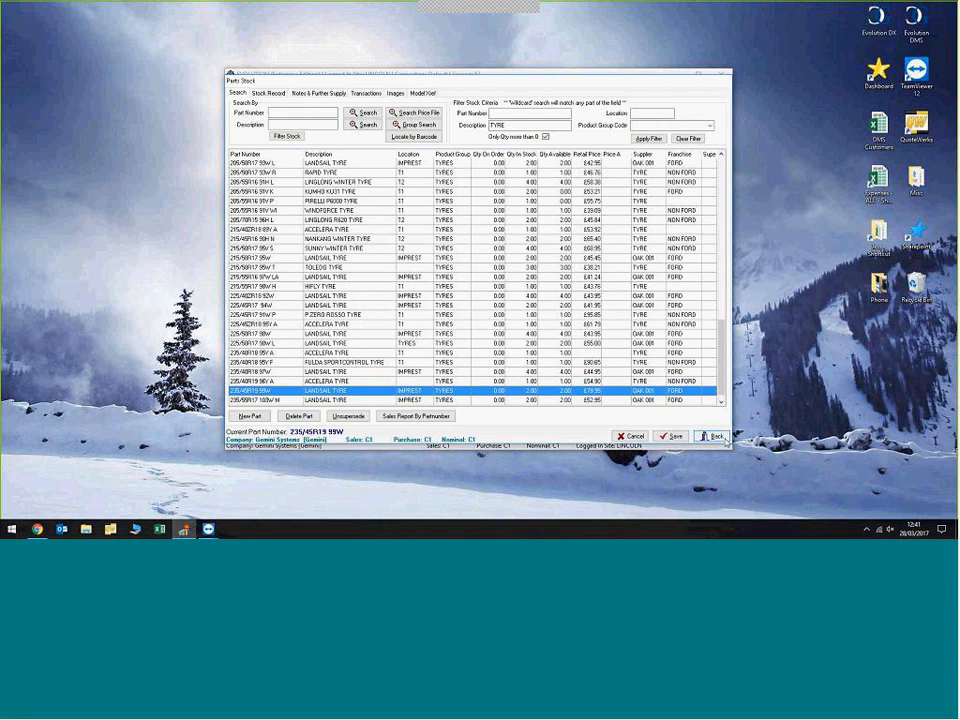
click(713, 436)
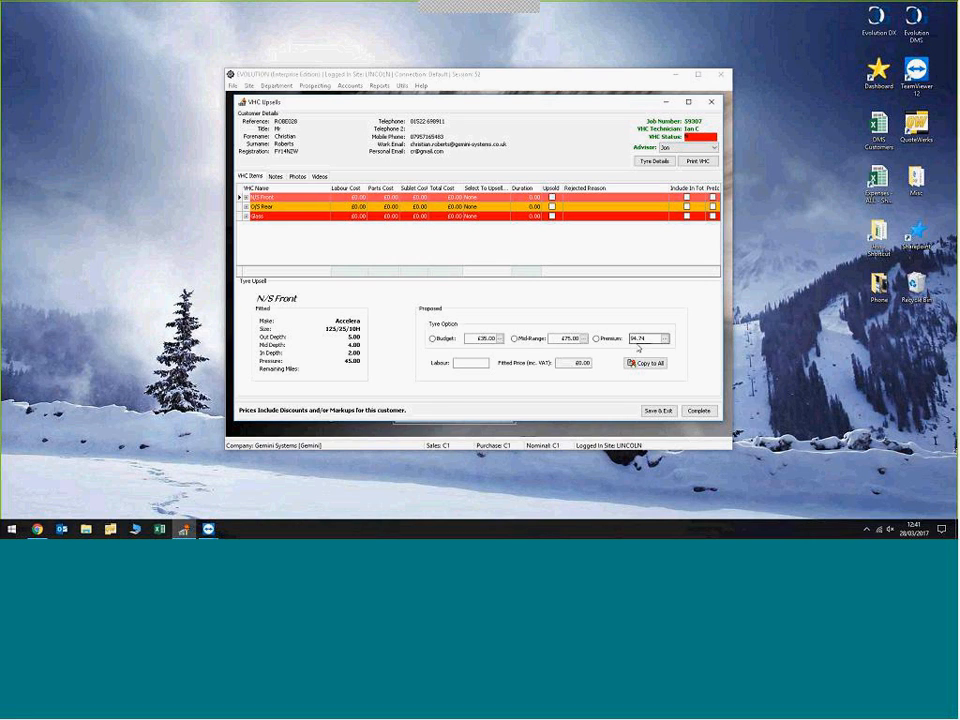
Step: Copy the N/S Front tyre prices to all tyres and check them on the O/S Rear item
click(644, 363)
click(646, 363)
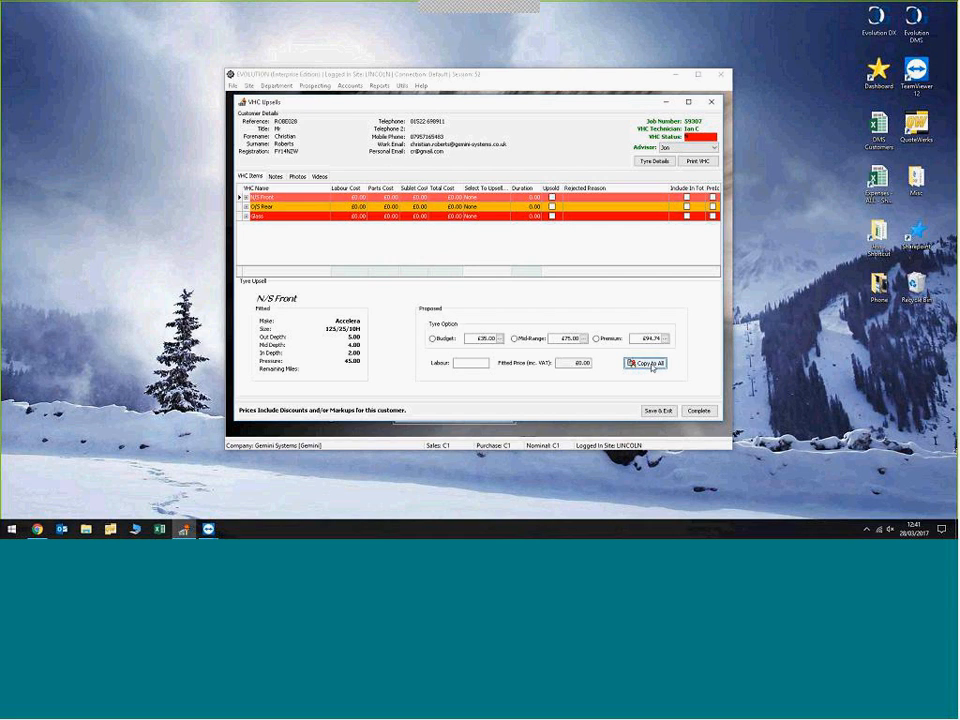
click(242, 207)
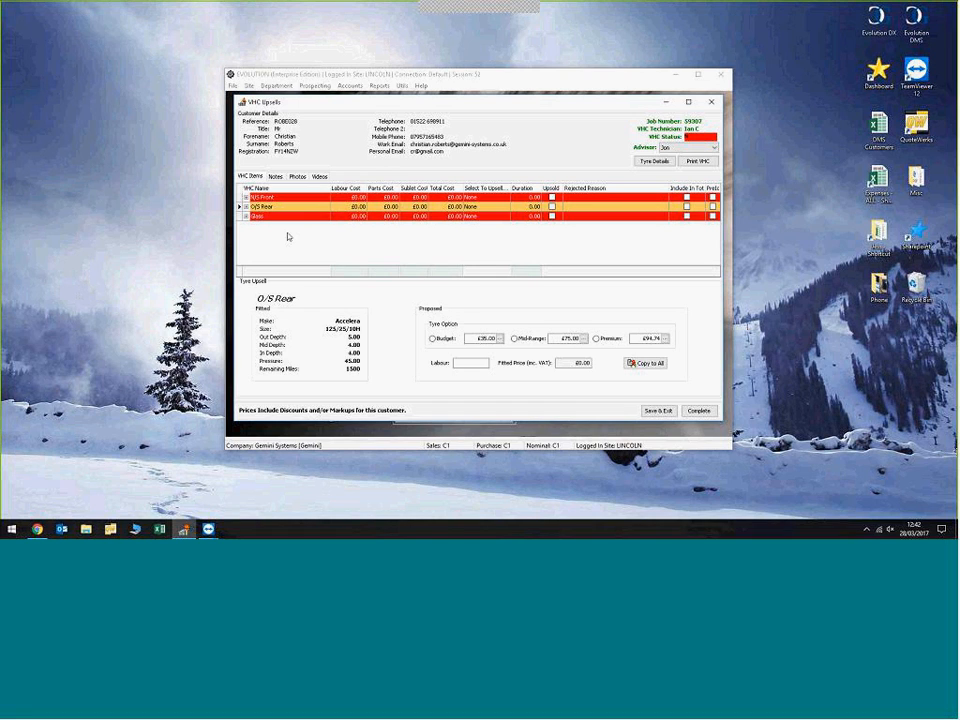
Step: Propose the budget tyre for N/S Front and the mid-range tyre for O/S Rear
click(239, 198)
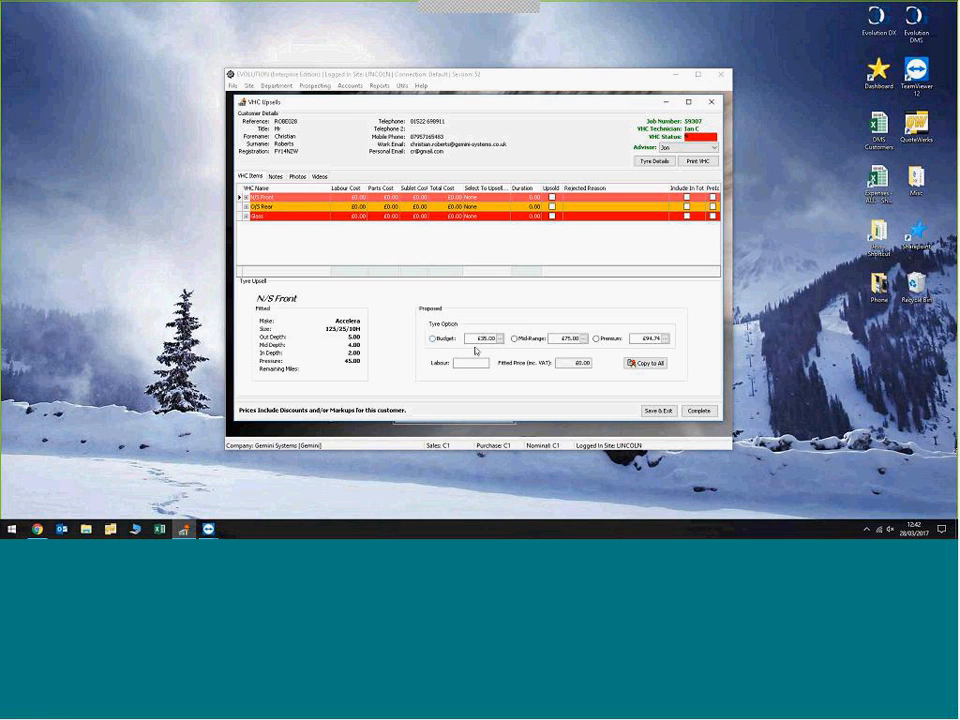
click(433, 339)
click(252, 206)
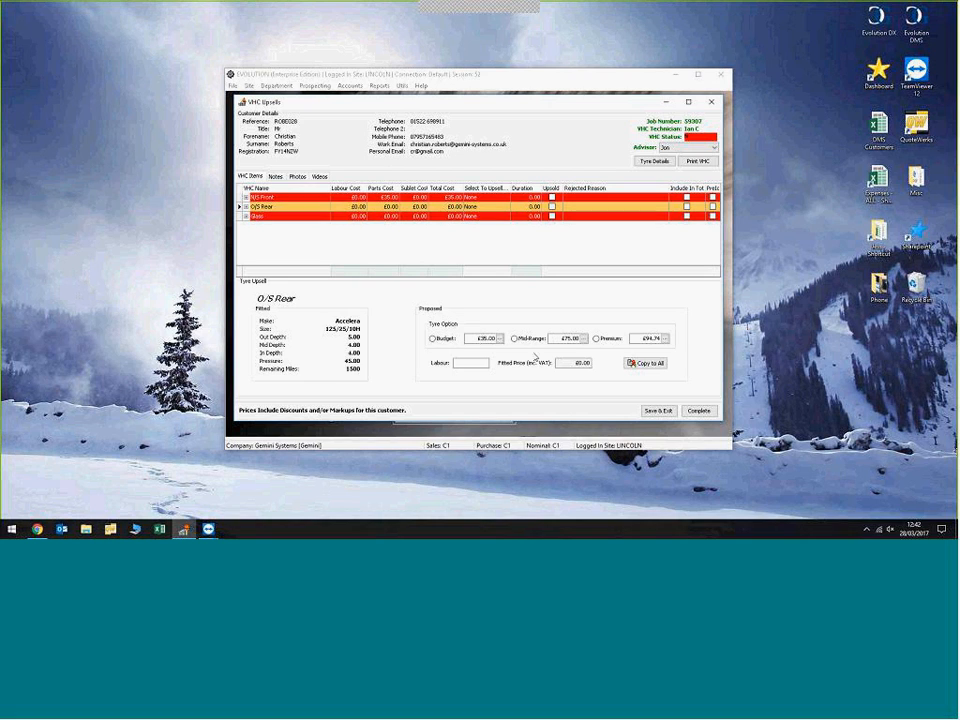
click(515, 339)
Step: Expand the Glass item's notes and set the Repair Cracked Windscreen labour to 0.2 units
click(242, 217)
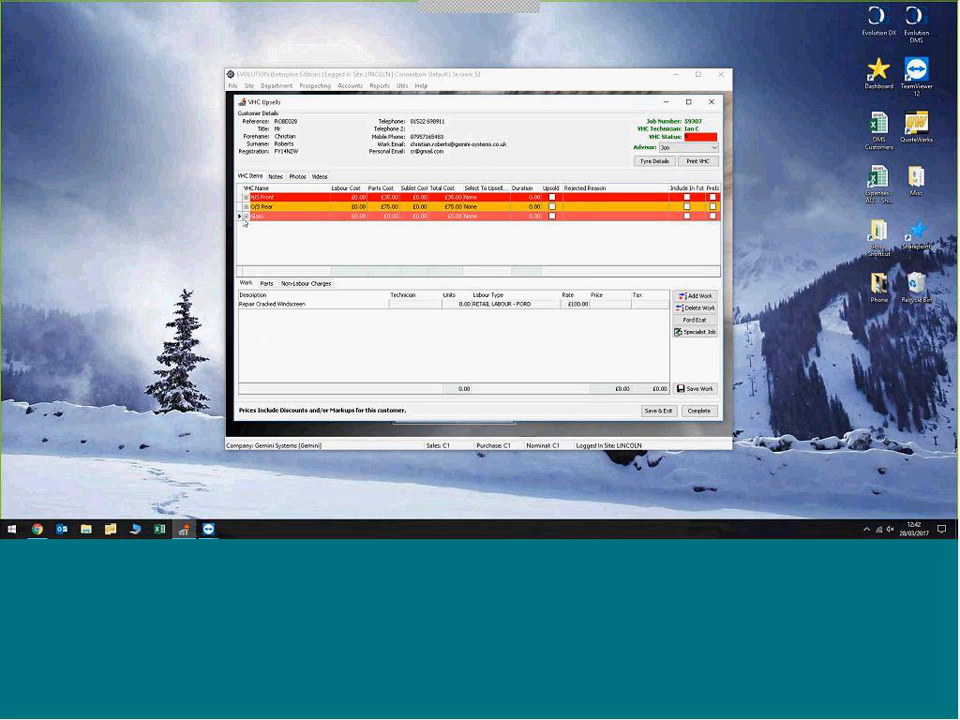
click(246, 216)
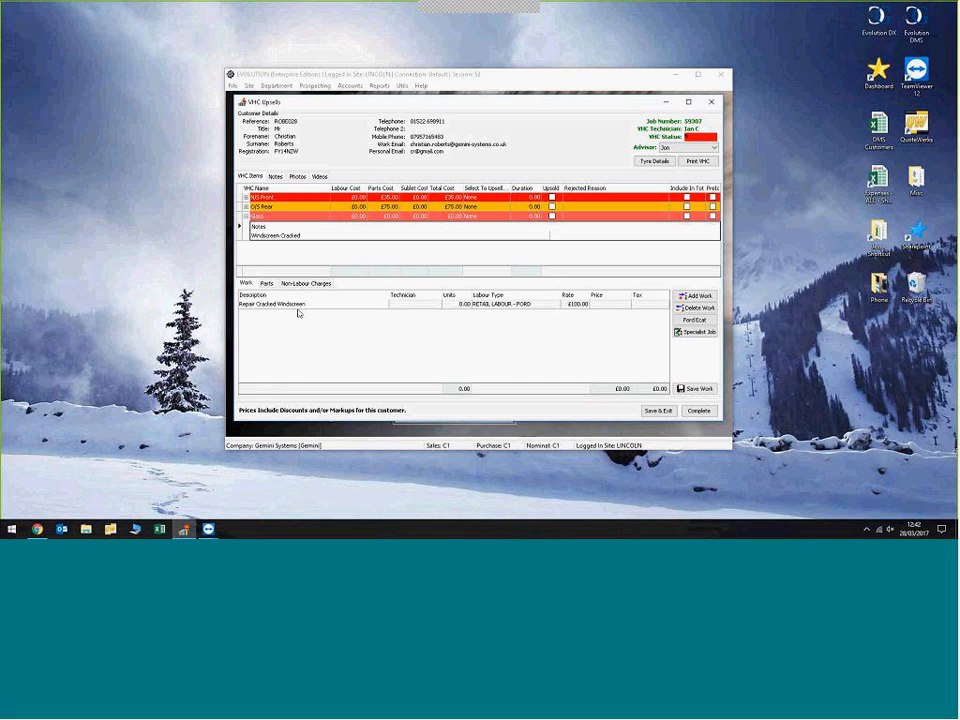
click(446, 306)
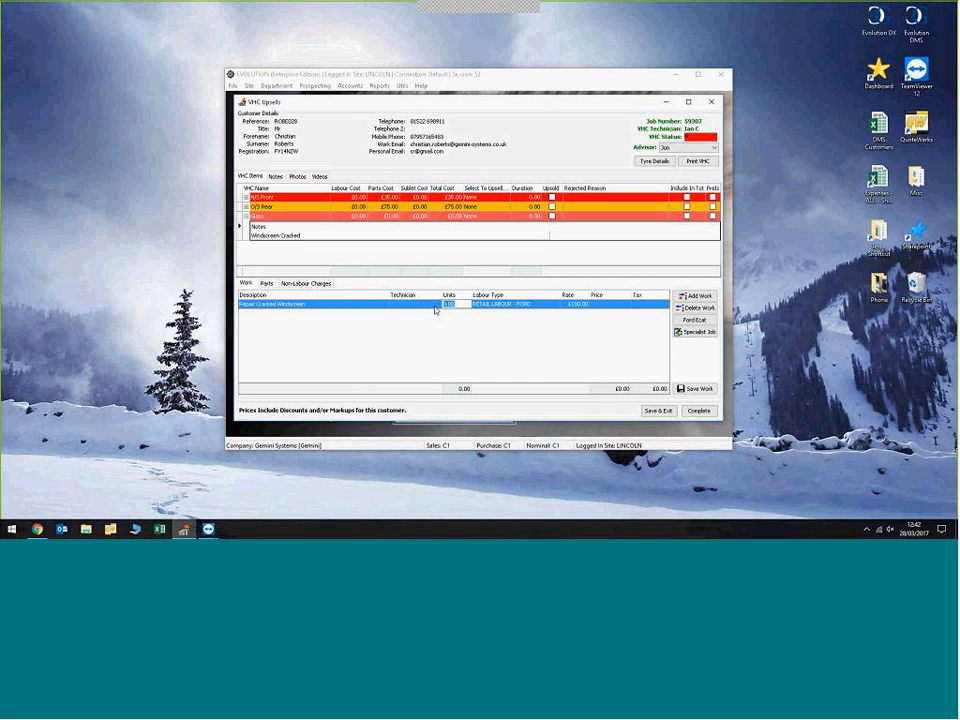
text(0.2)
click(475, 351)
Step: Add a part line to the Glass item and fill it with the stock part found under description WINDSCREEN
click(267, 286)
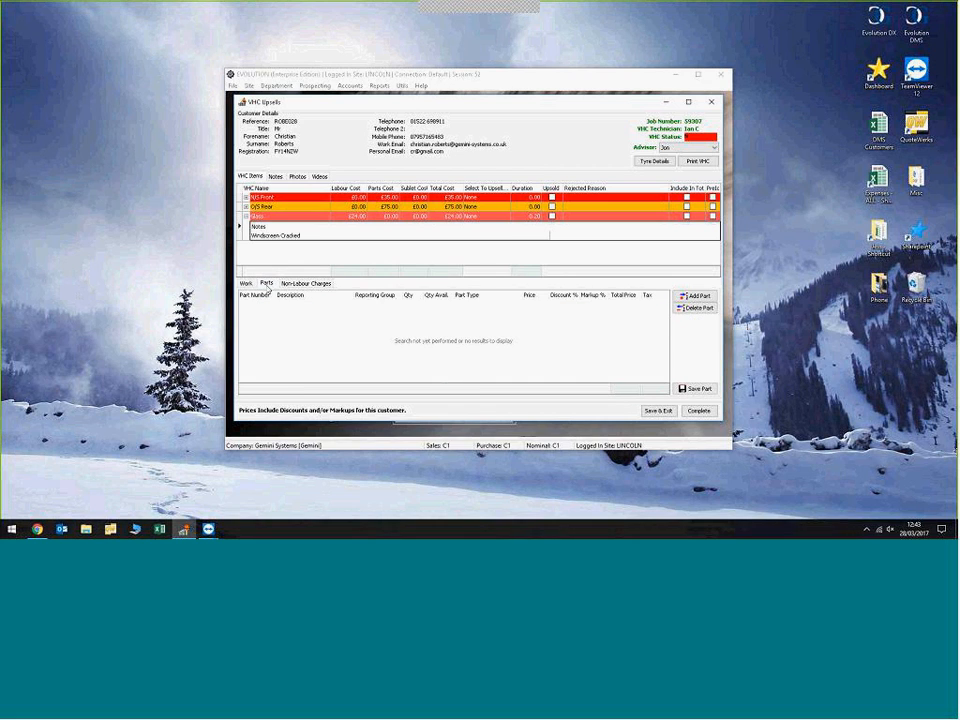
click(700, 297)
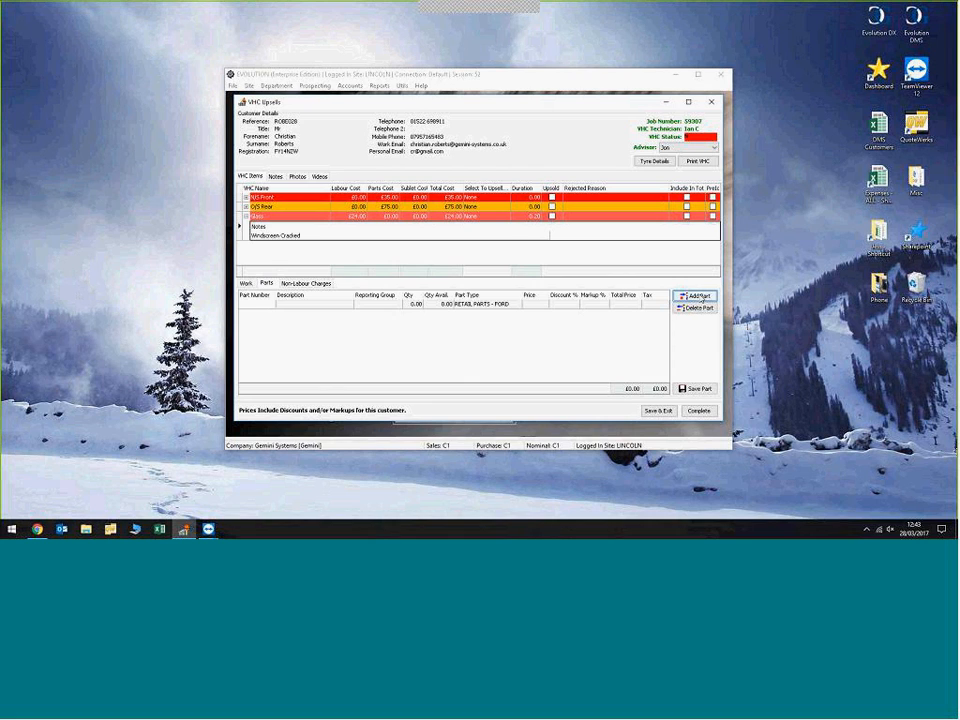
click(270, 304)
click(271, 305)
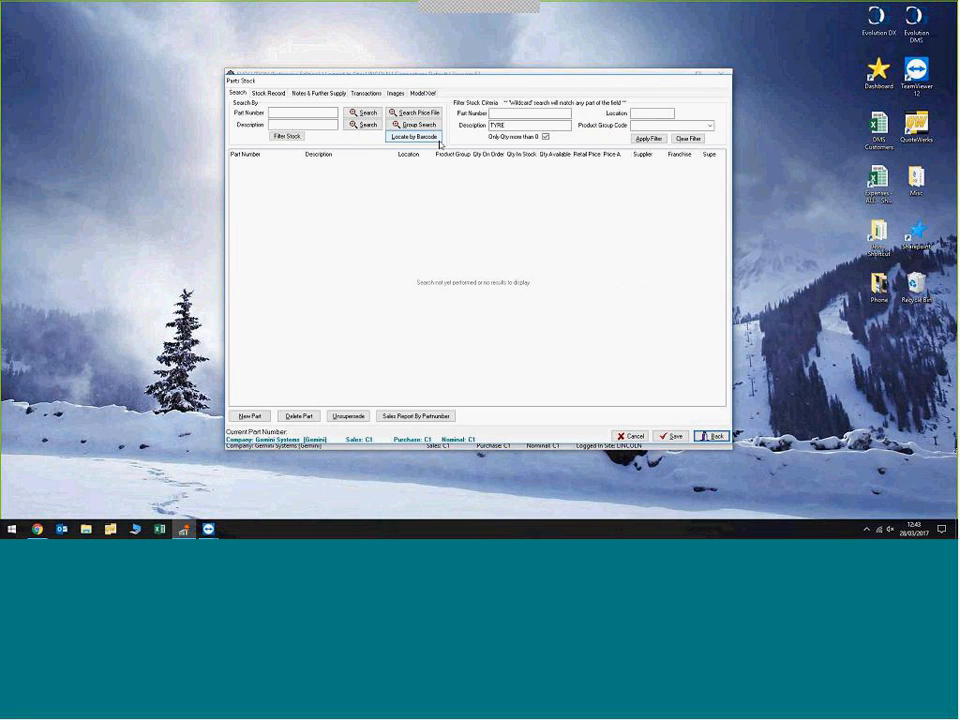
text(WINSCREEN)
click(507, 125)
text(D)
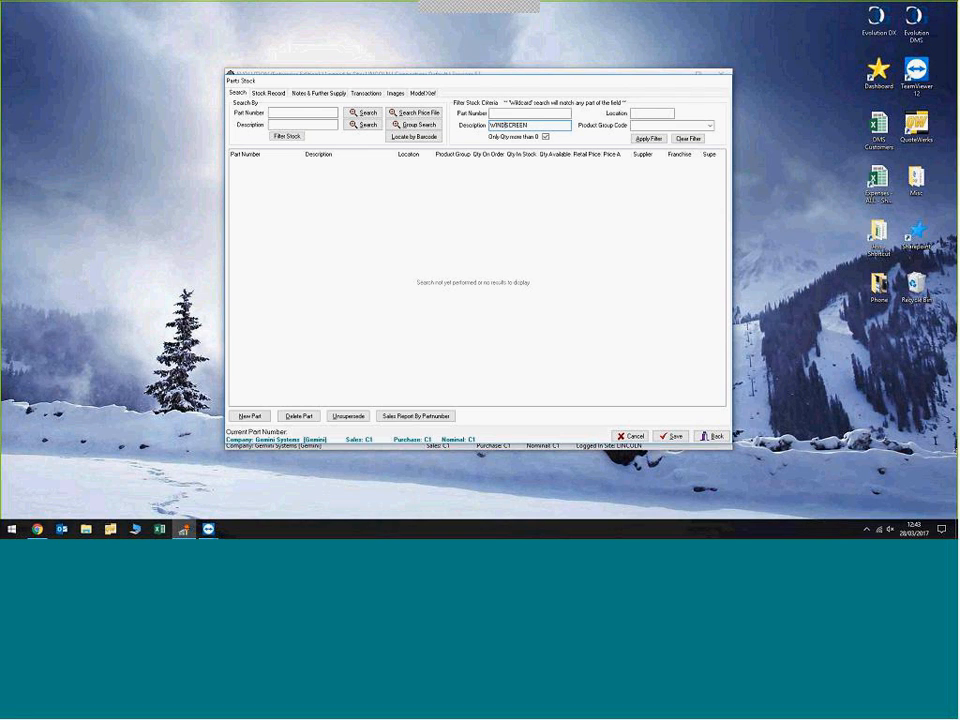
click(647, 139)
click(712, 436)
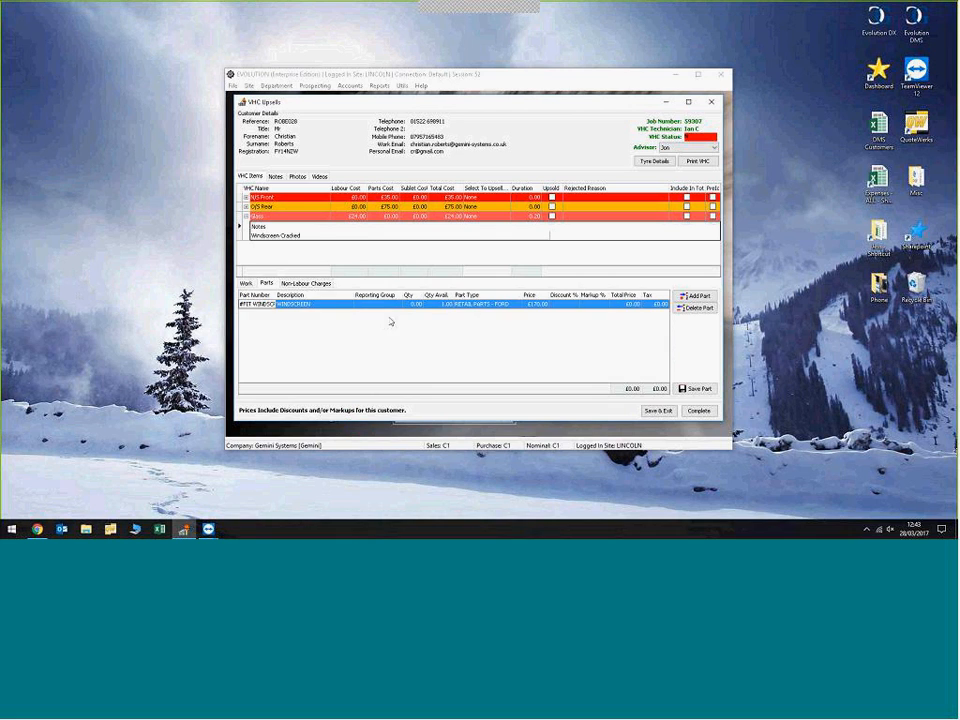
Step: Set the windscreen part's reporting group to Wheels and its quantity to 1
click(396, 304)
click(397, 304)
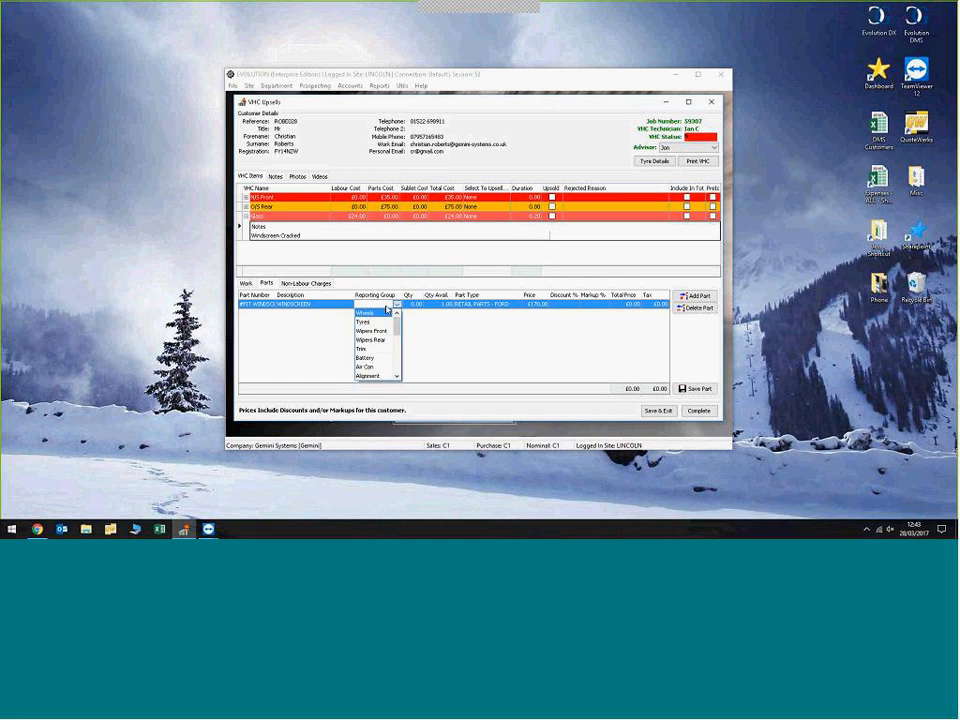
click(370, 312)
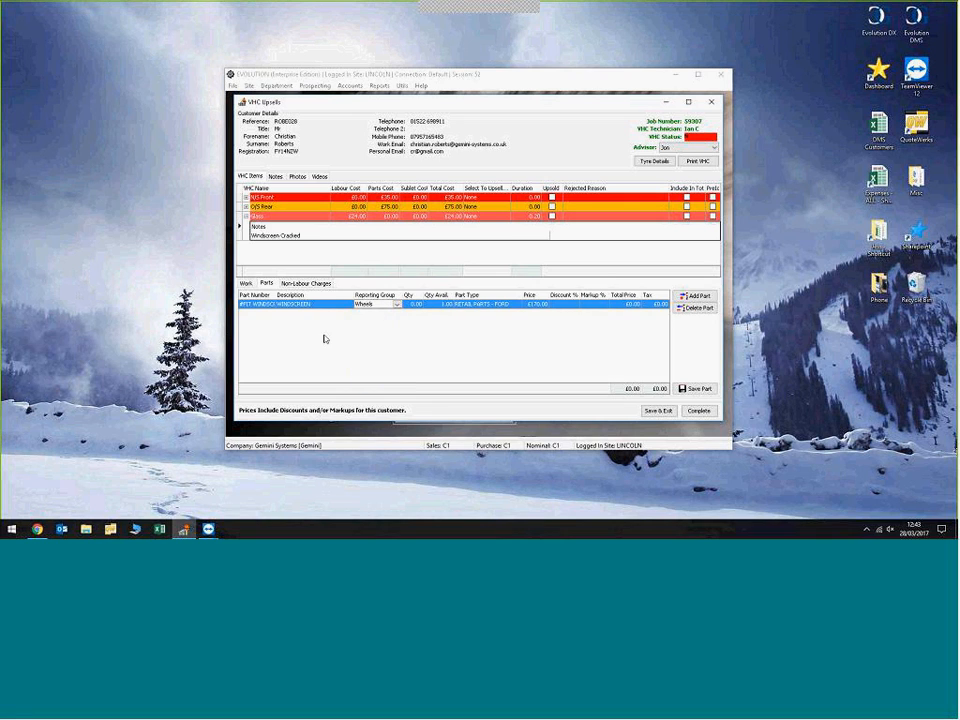
click(403, 305)
text(1)
click(562, 314)
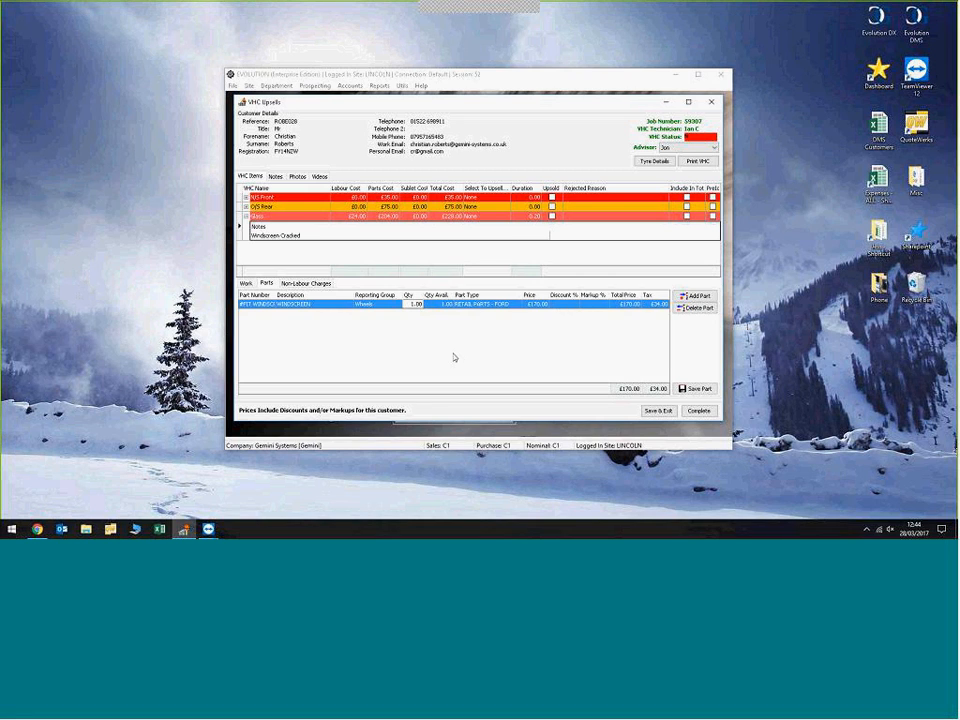
Step: Collapse the Glass notes, include N/S Front, O/S Rear and Glass in the total, and take O/S Rear out again
click(245, 283)
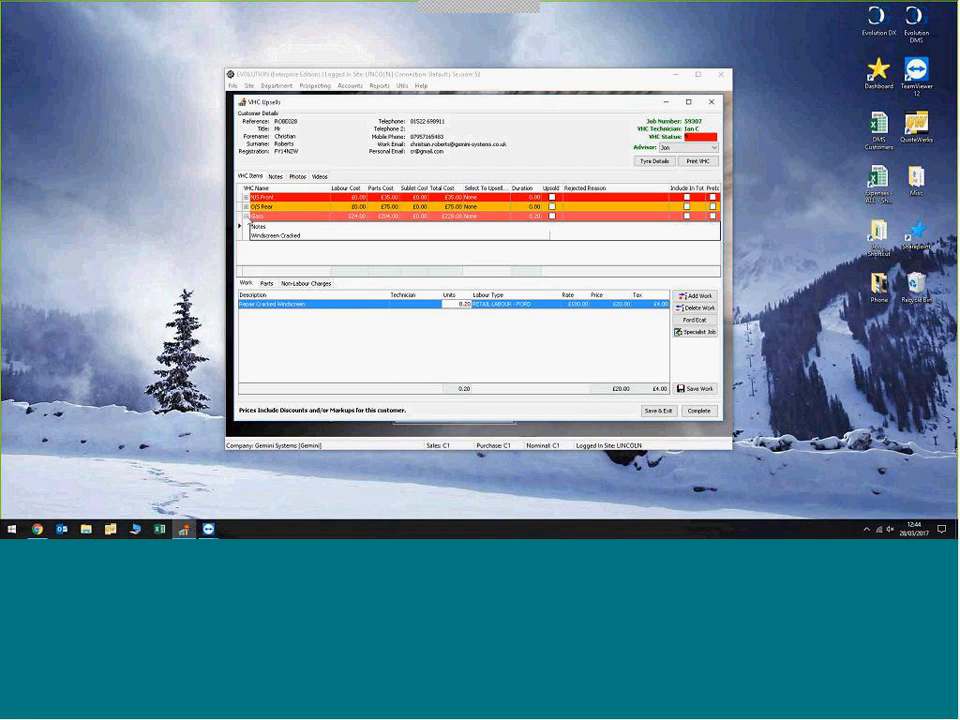
click(246, 216)
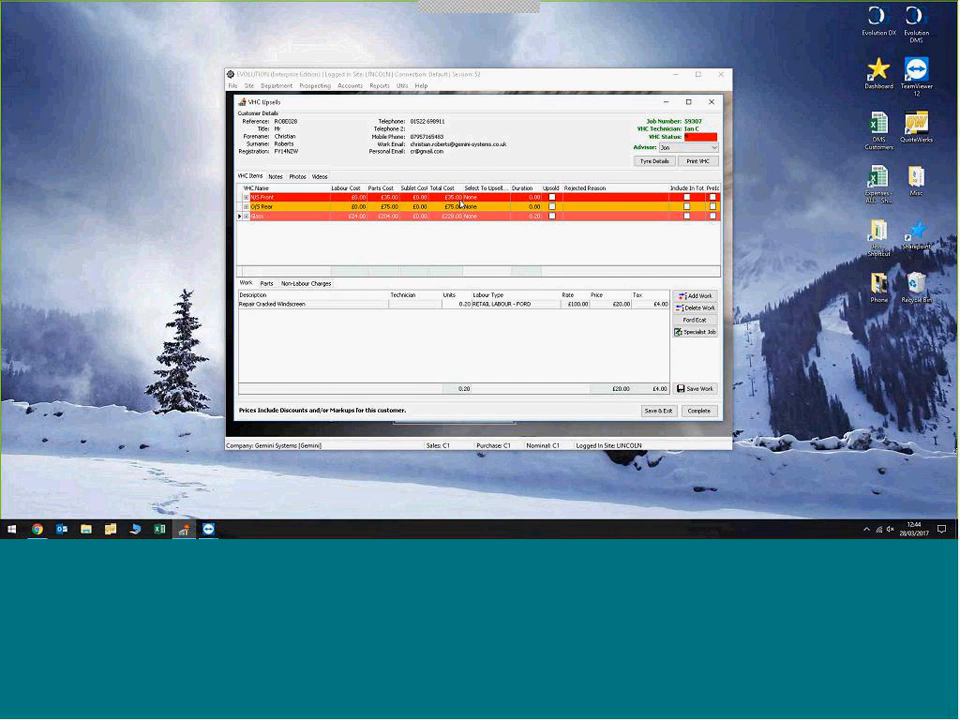
click(686, 197)
click(686, 206)
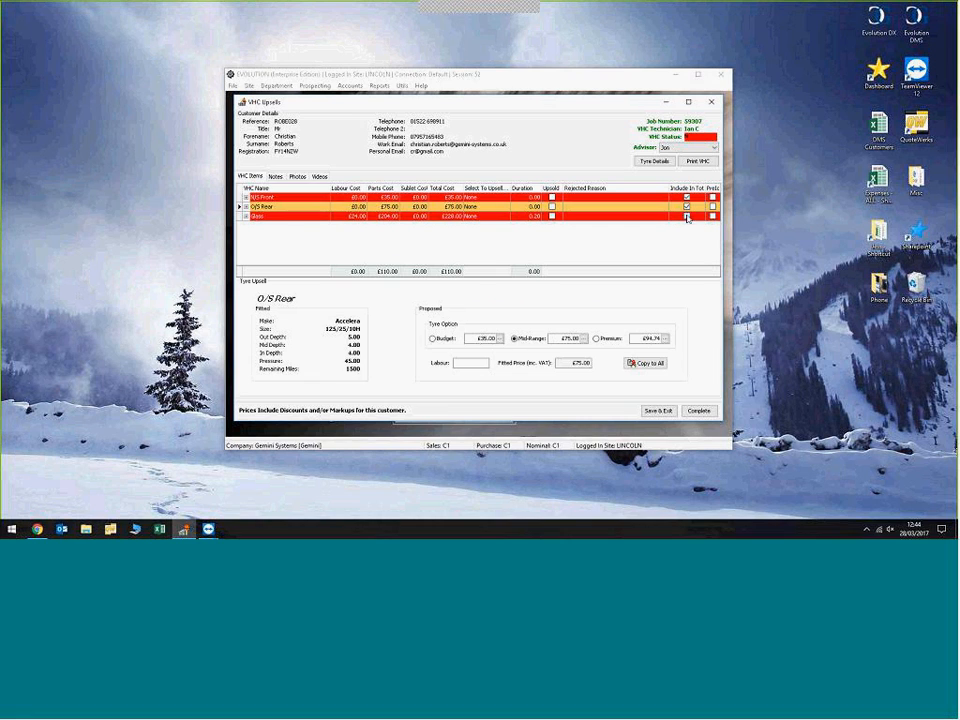
click(686, 215)
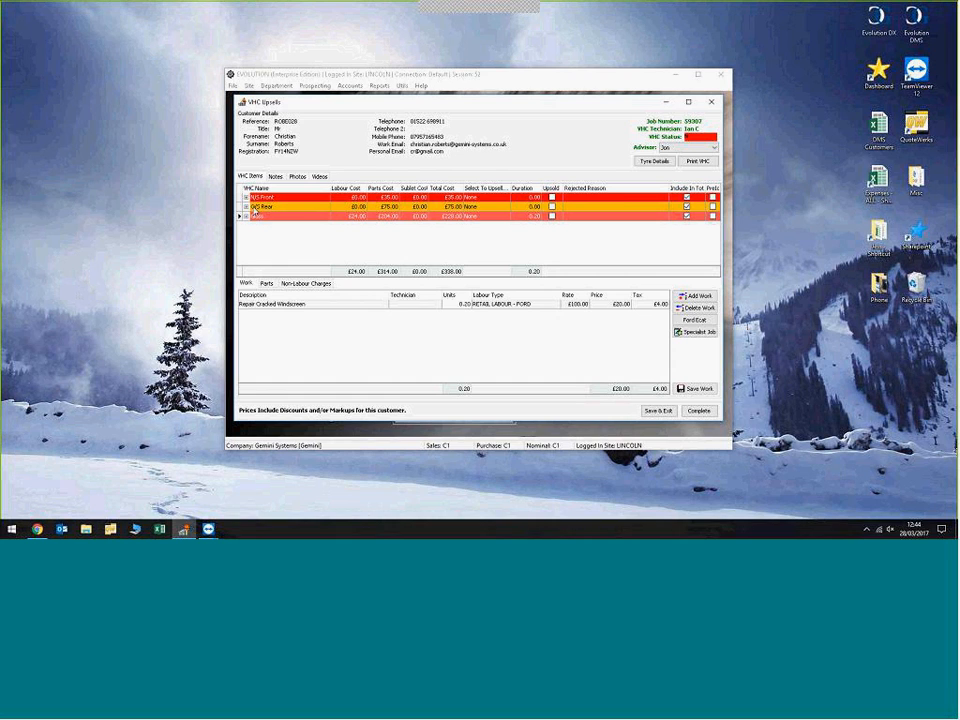
click(687, 207)
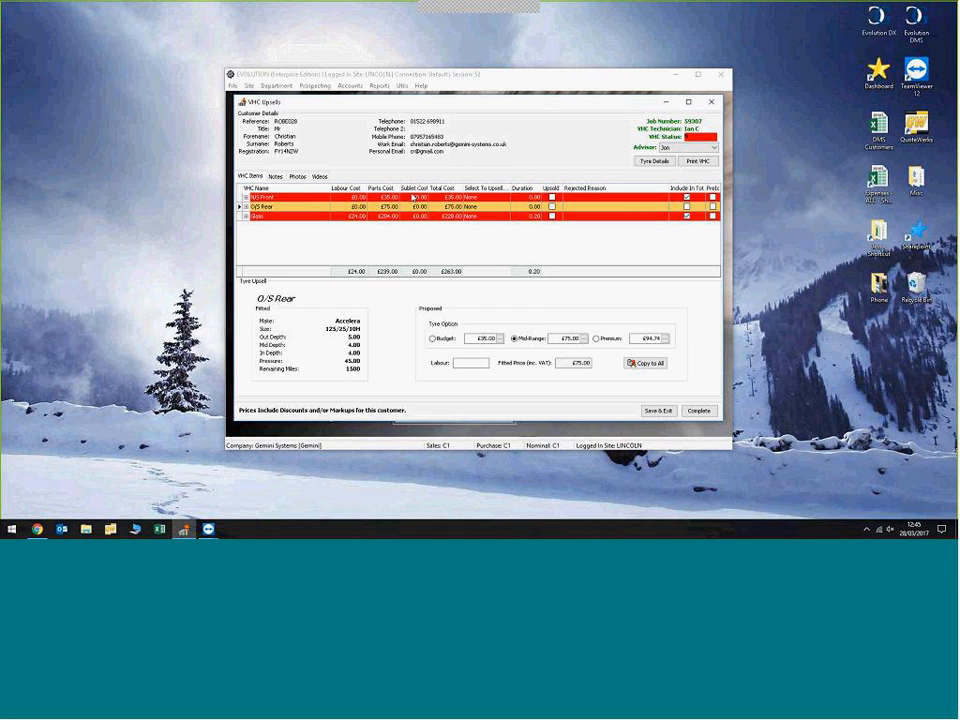
Step: Preview the Visual Health Check printout and look through the customer copy's first page
click(696, 163)
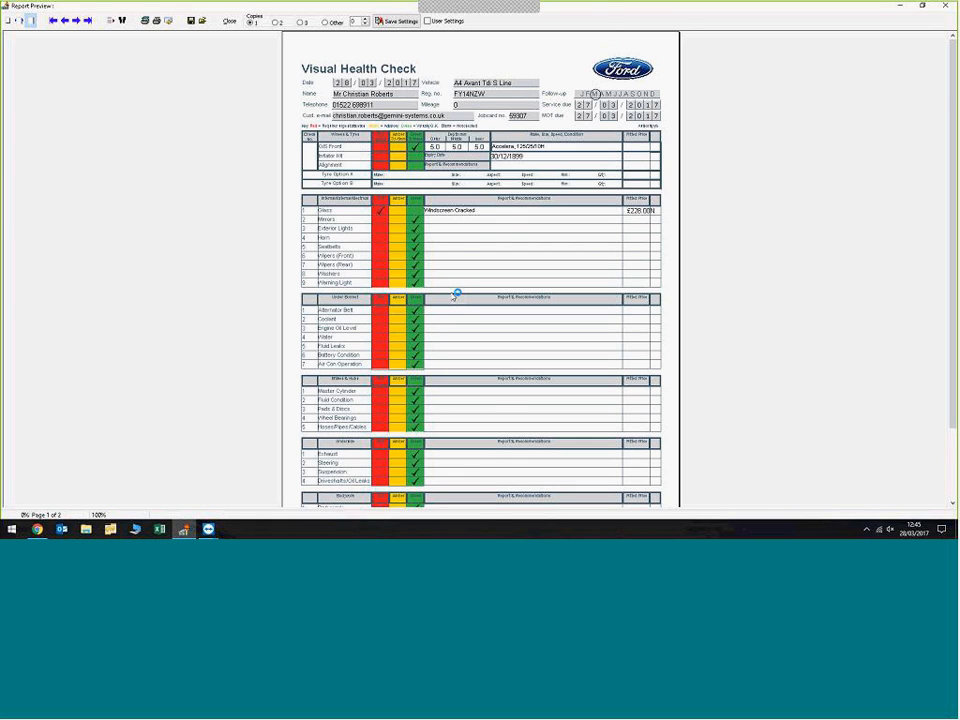
scroll(456, 294, down, 10)
scroll(456, 294, up, 5)
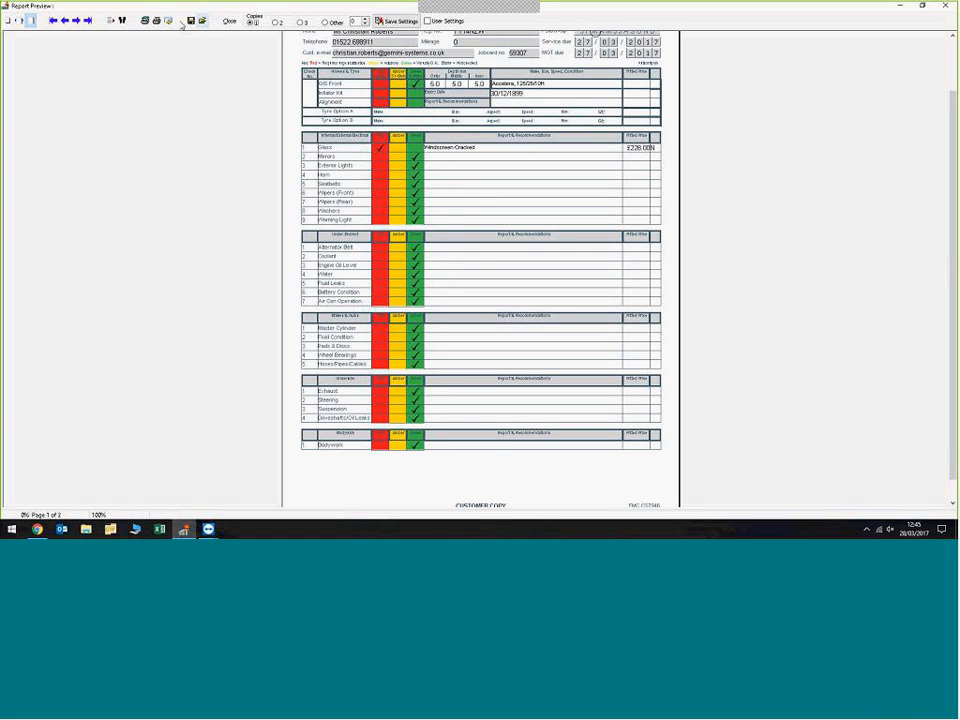
Step: Close the printout preview and view the photo attached to the Glass check at full size
click(230, 21)
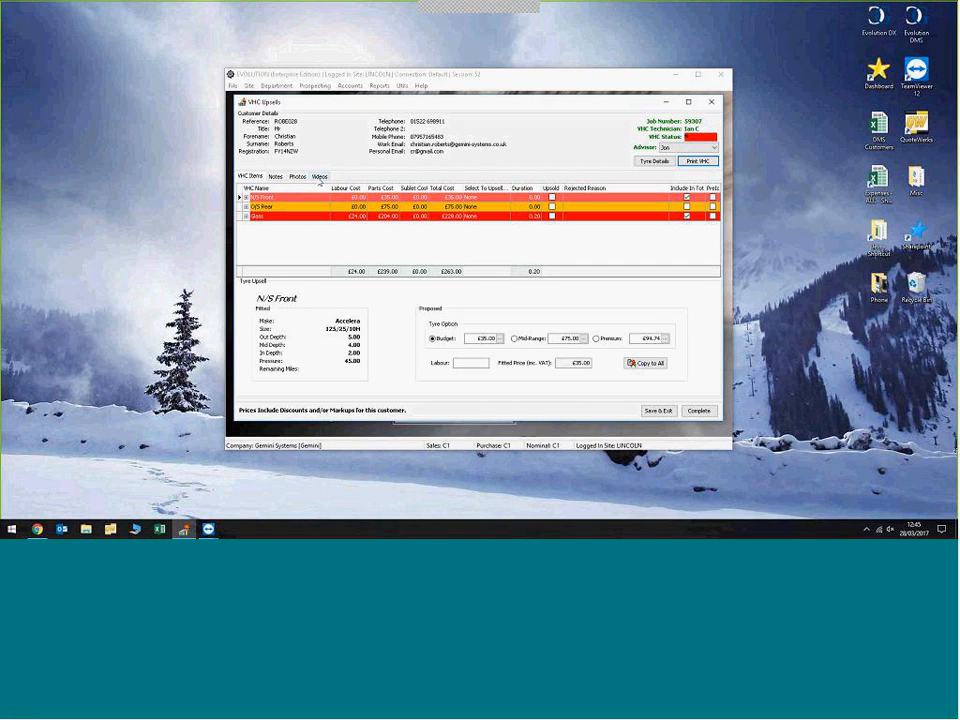
click(299, 177)
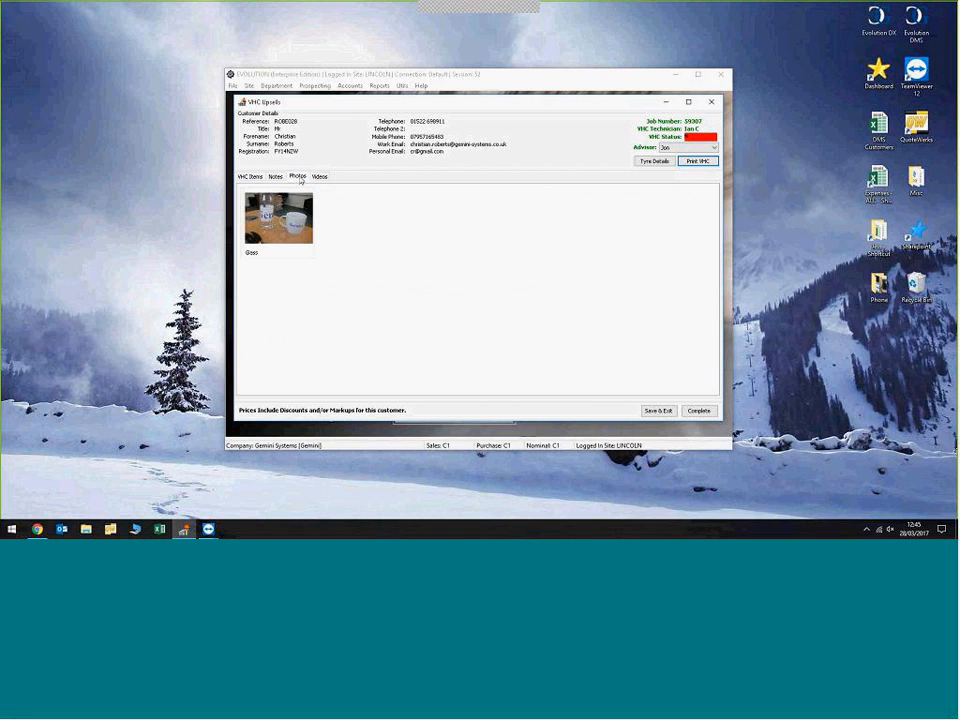
double_click(278, 218)
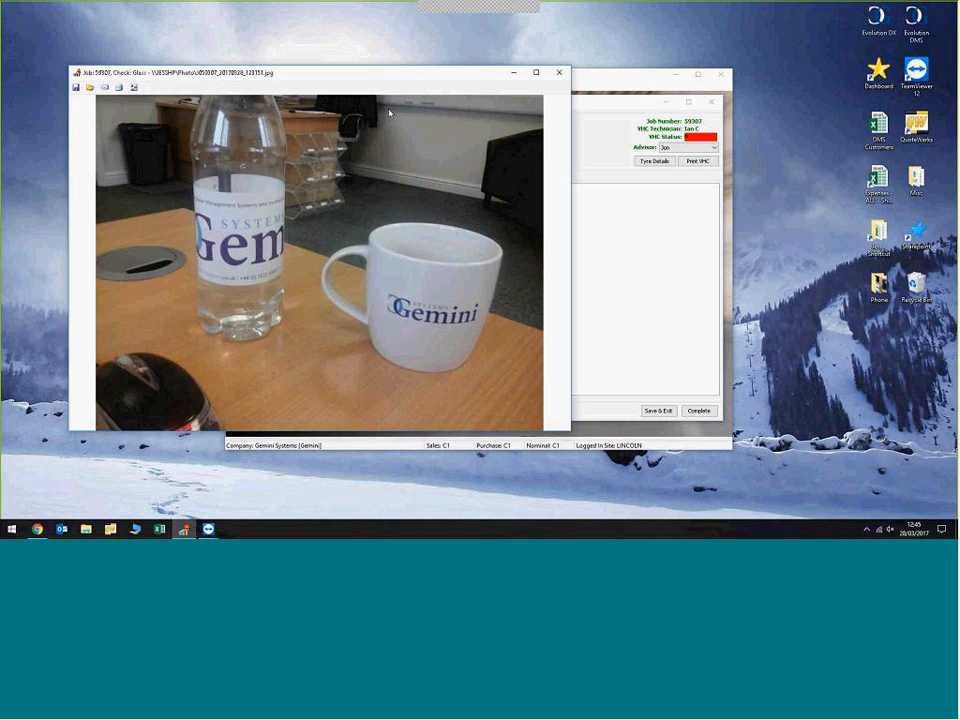
drag(410, 75, 568, 47)
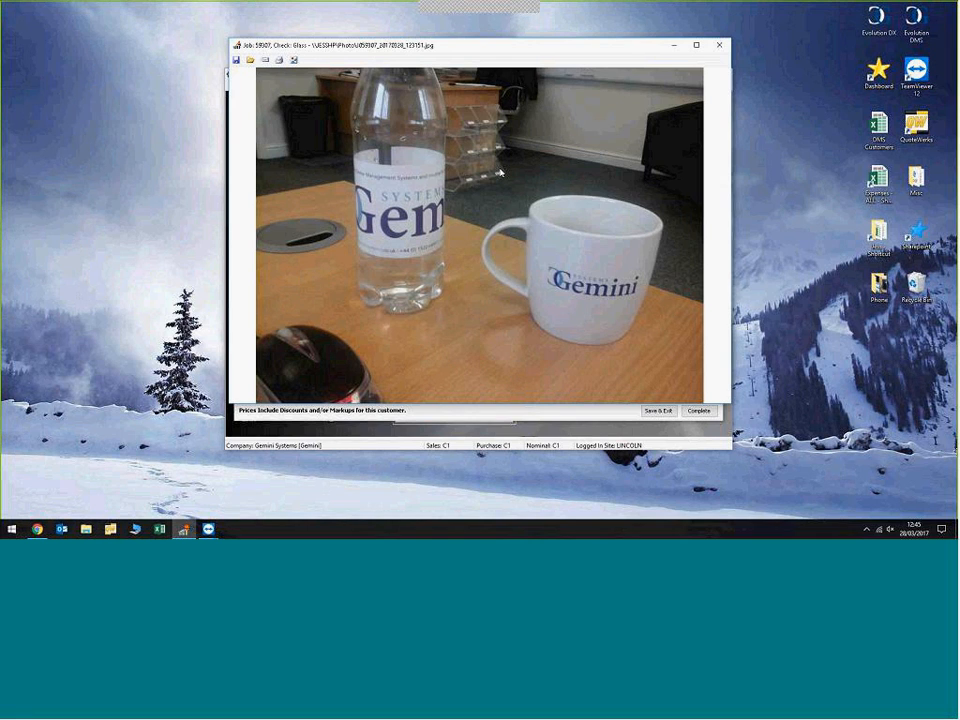
click(723, 46)
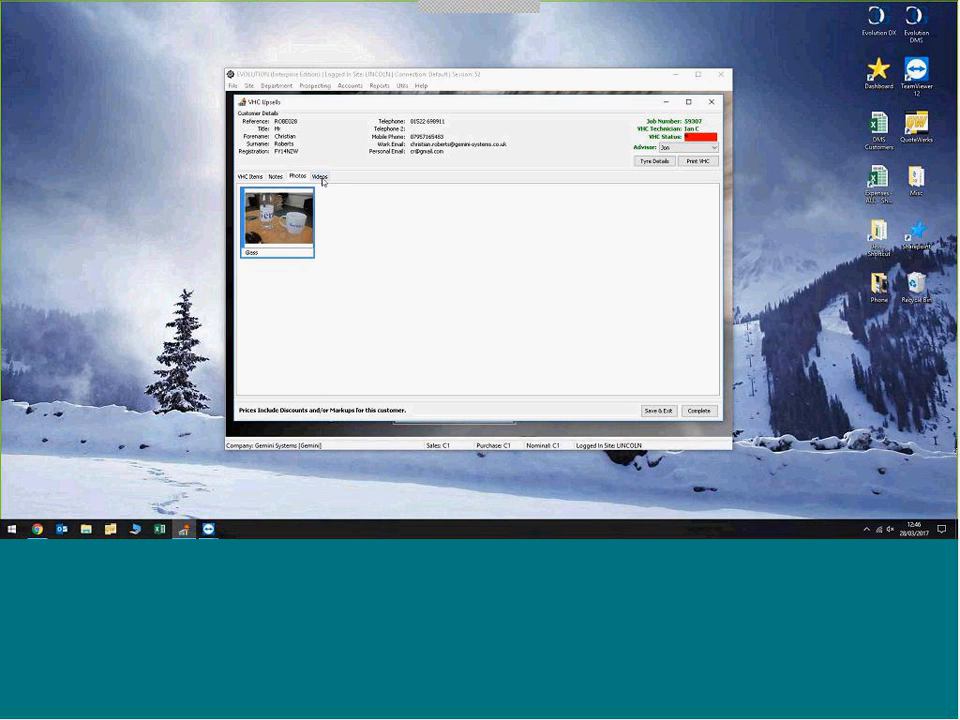
Step: Play the video attached to the Glass check and open a text message for sending its link to the customer
click(320, 177)
double_click(291, 232)
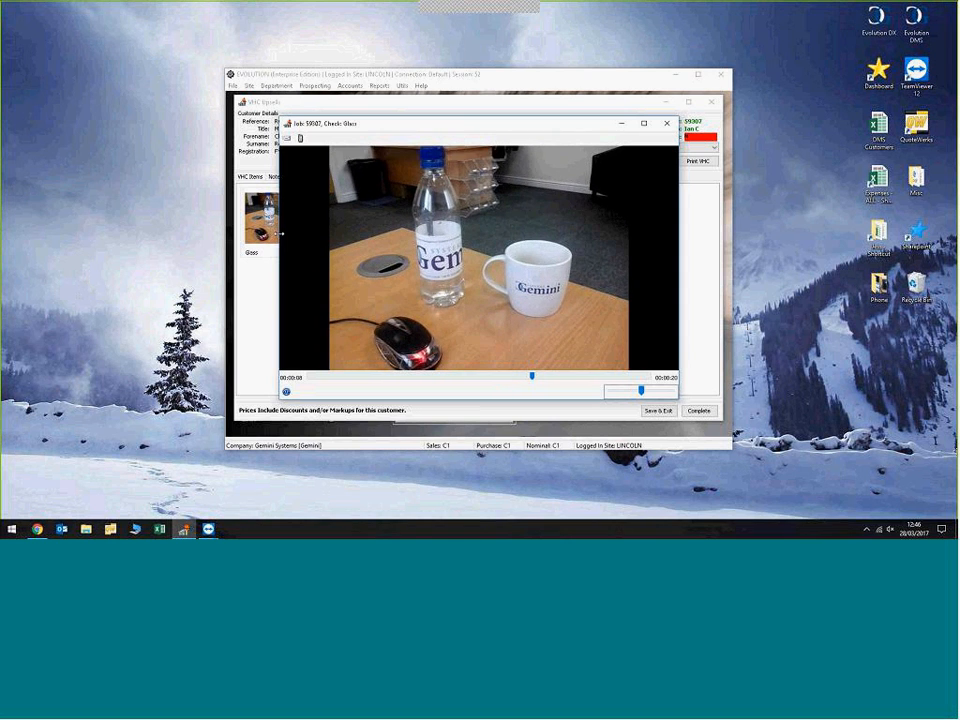
click(301, 139)
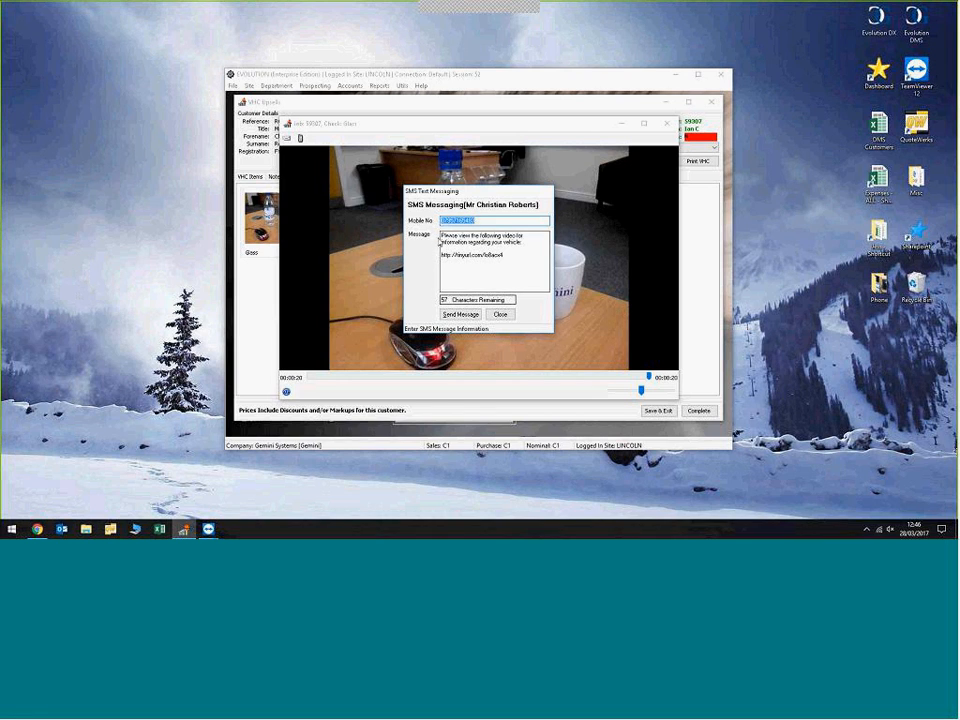
Step: Try adding the greeting "Good Afternoon" before the video message, and close the message and video without sending
click(474, 265)
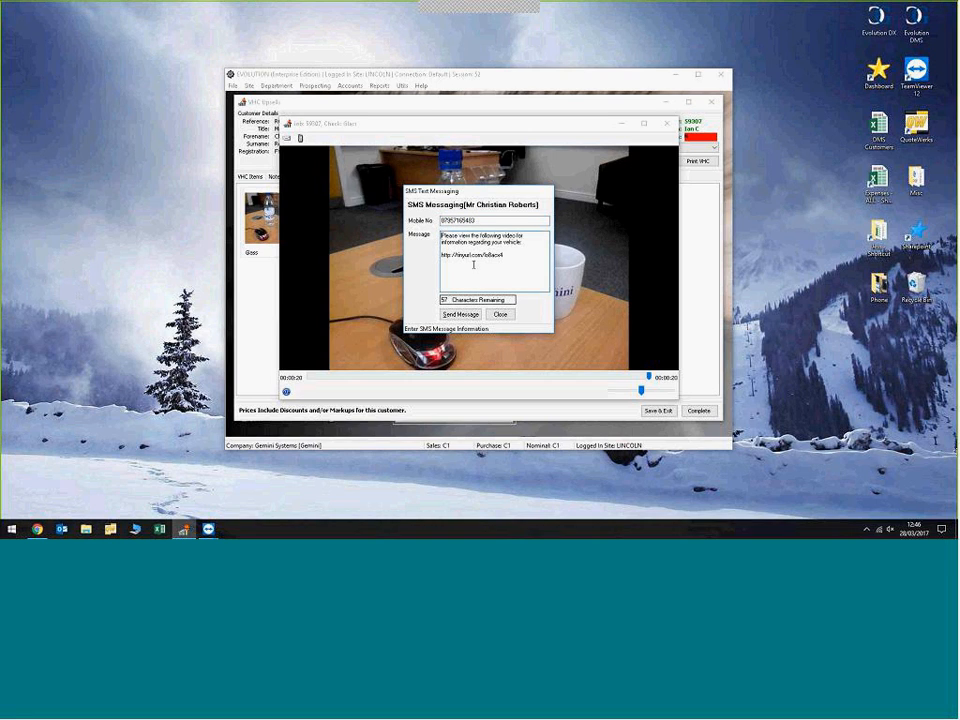
text(Go)
text(od Afte)
text(fternoon)
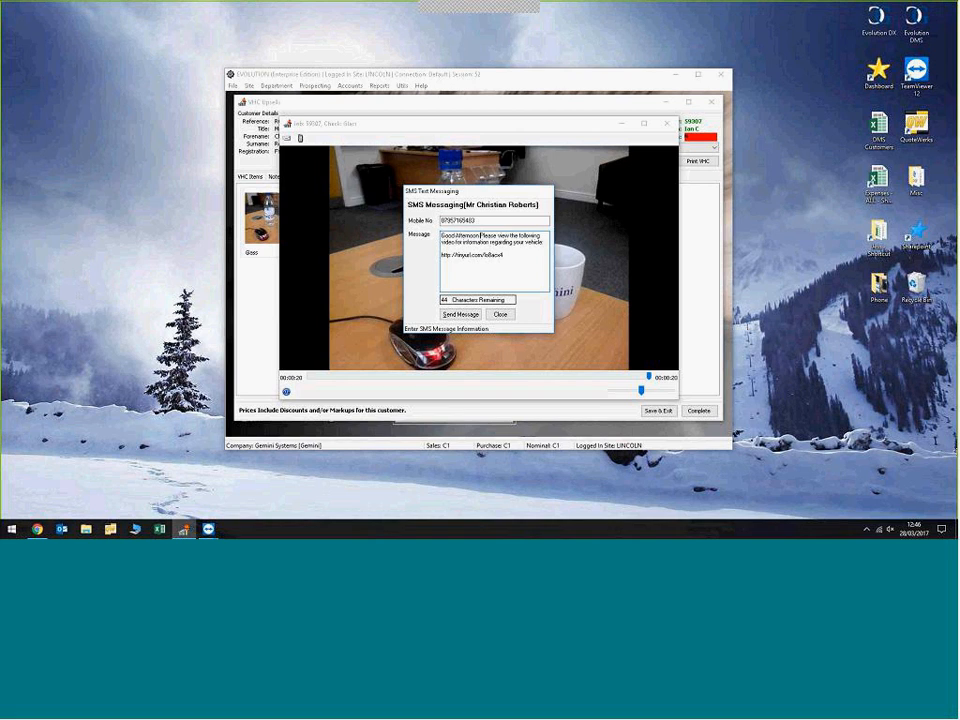
key(BackSpace)
key(BackSpace)
text(p)
click(500, 314)
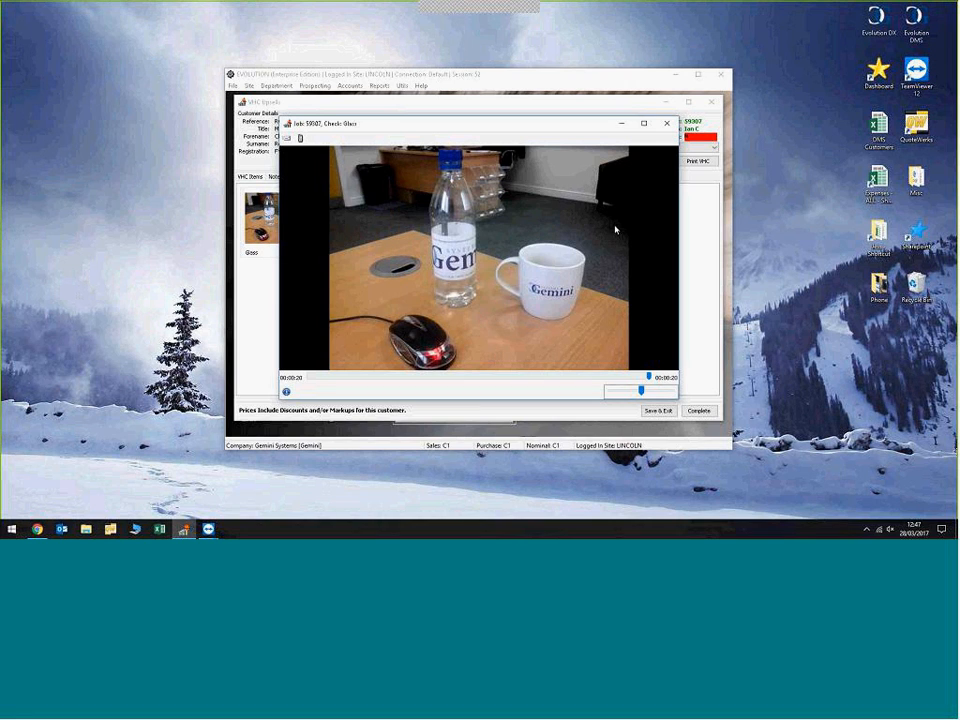
click(666, 123)
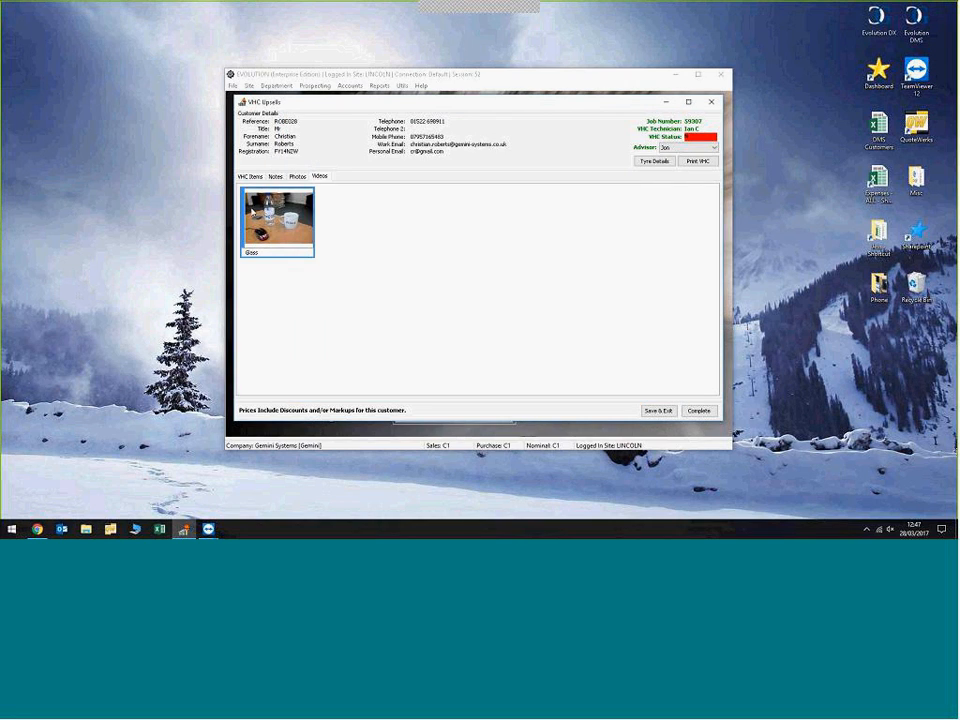
Step: Return to the VHC items and set the Glass item's upsell selection to To Job Sheet
click(250, 177)
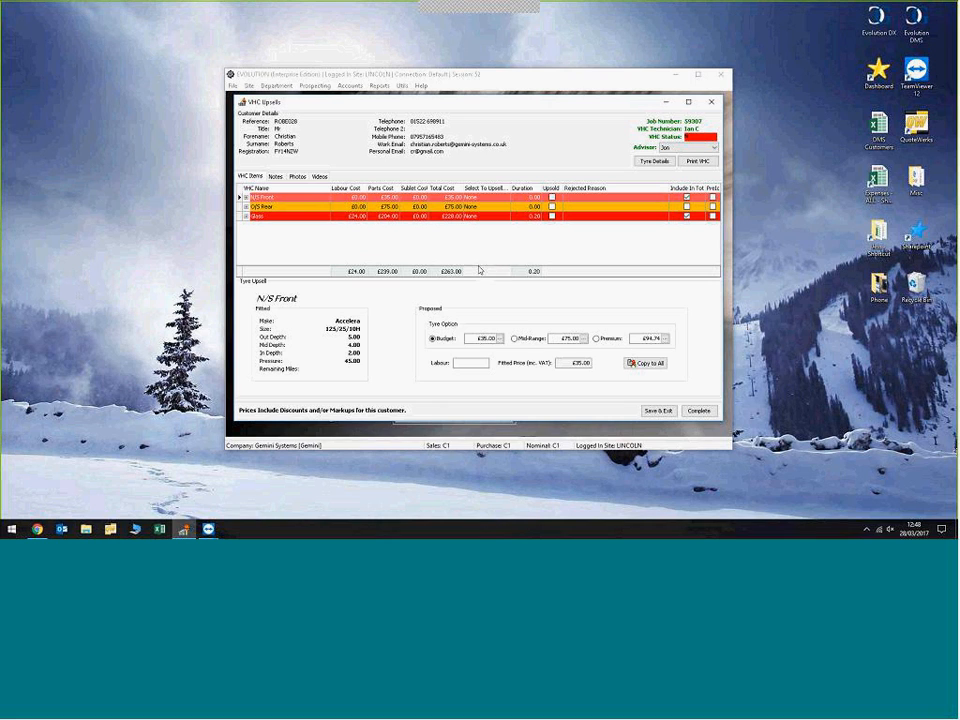
click(500, 216)
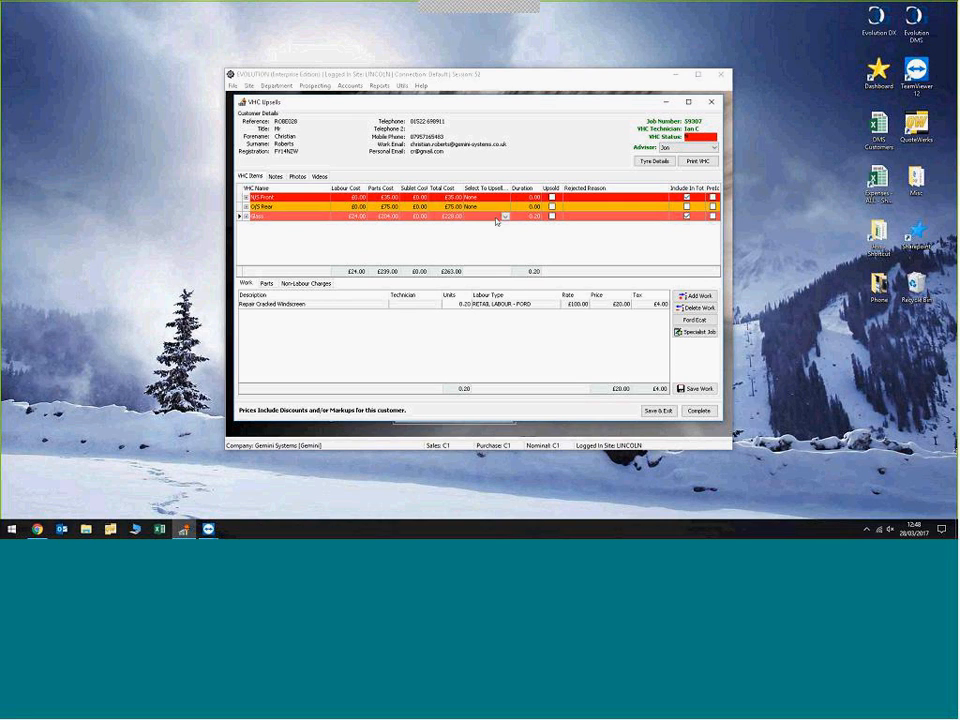
click(505, 216)
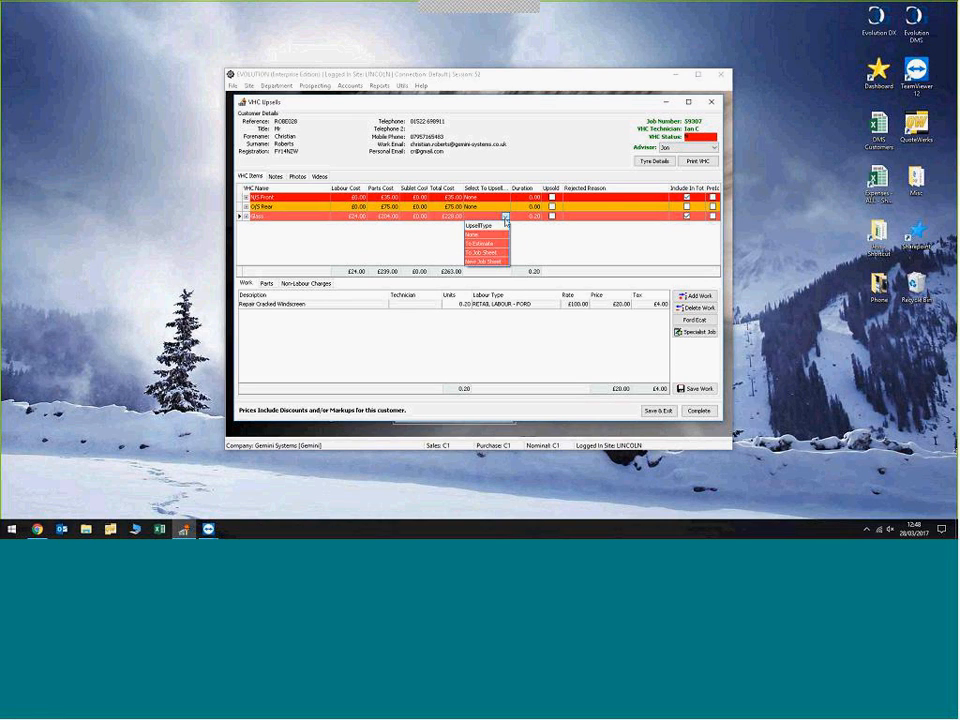
click(500, 253)
Step: Set the upsell selection to None for both the O/S Rear and N/S Front tyre items
click(505, 207)
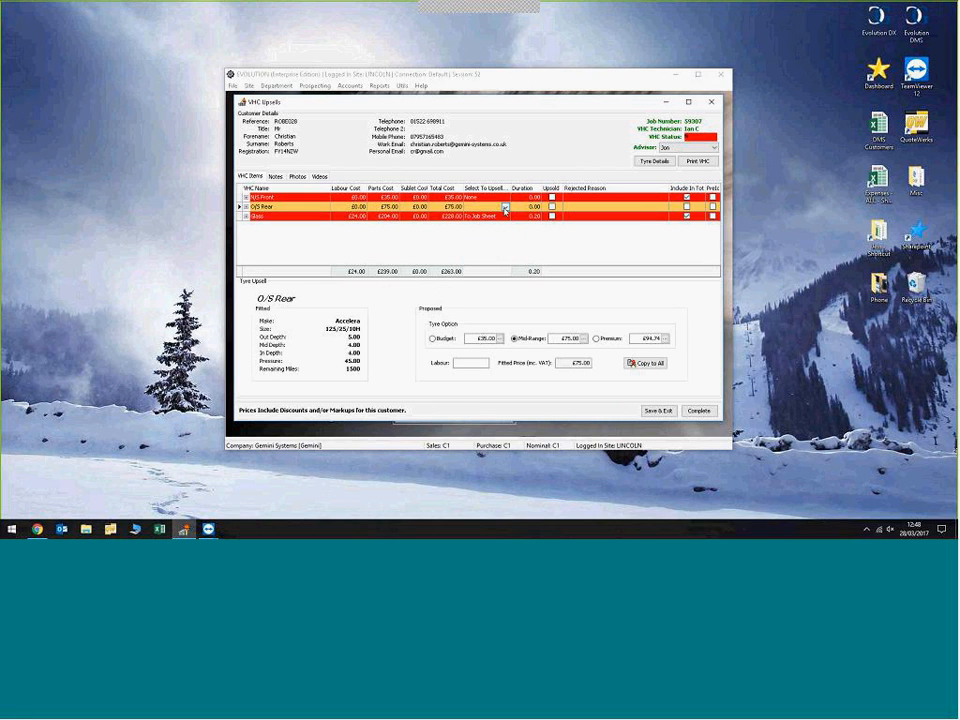
click(505, 208)
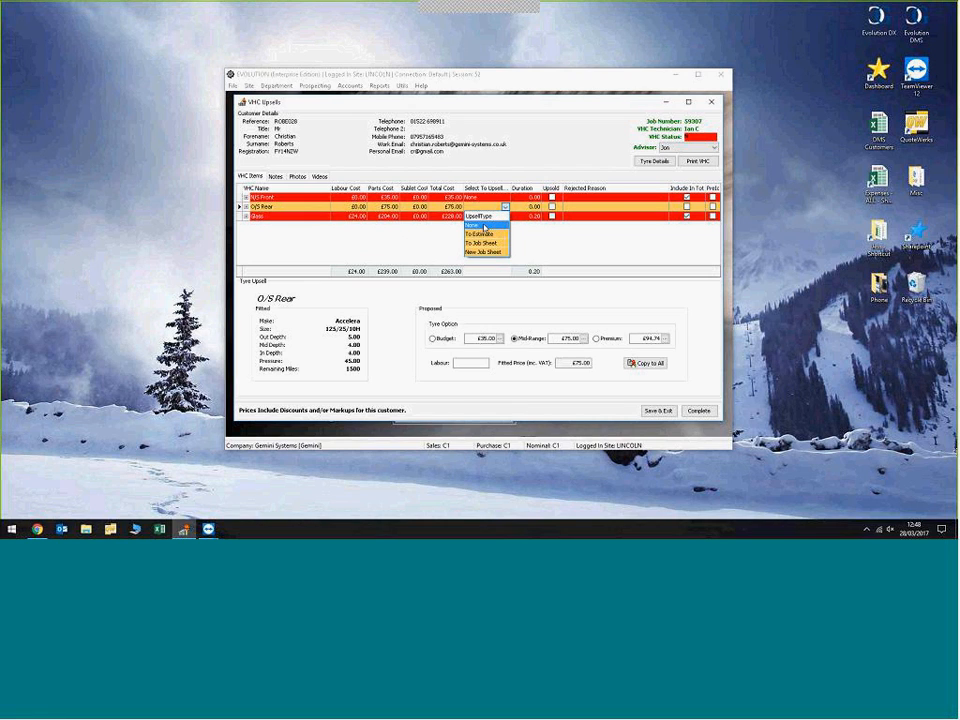
click(490, 225)
click(504, 198)
click(504, 198)
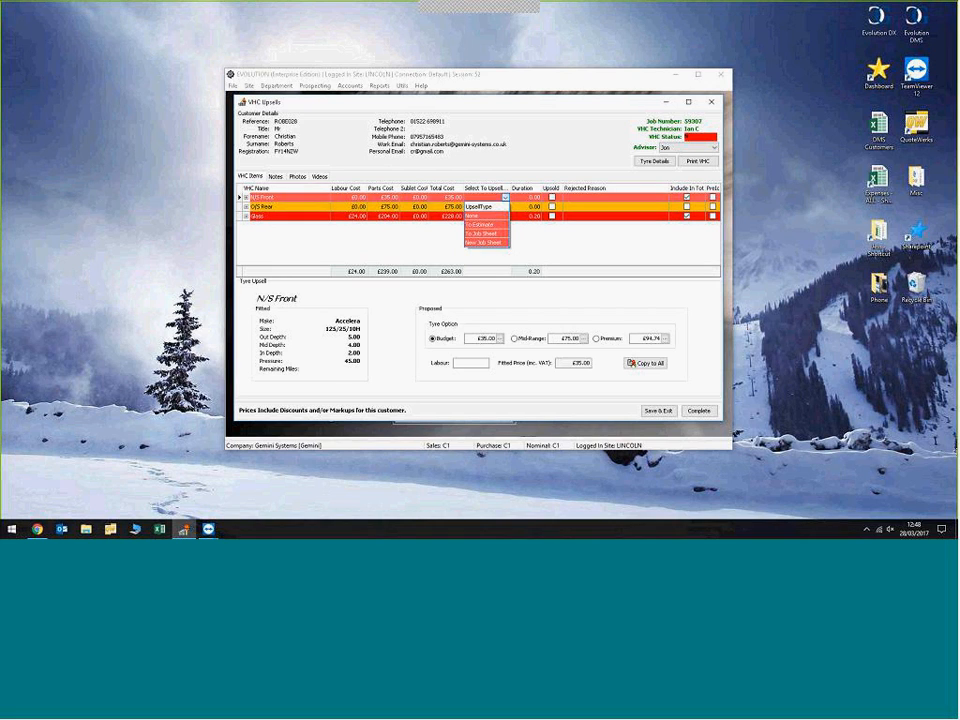
click(493, 222)
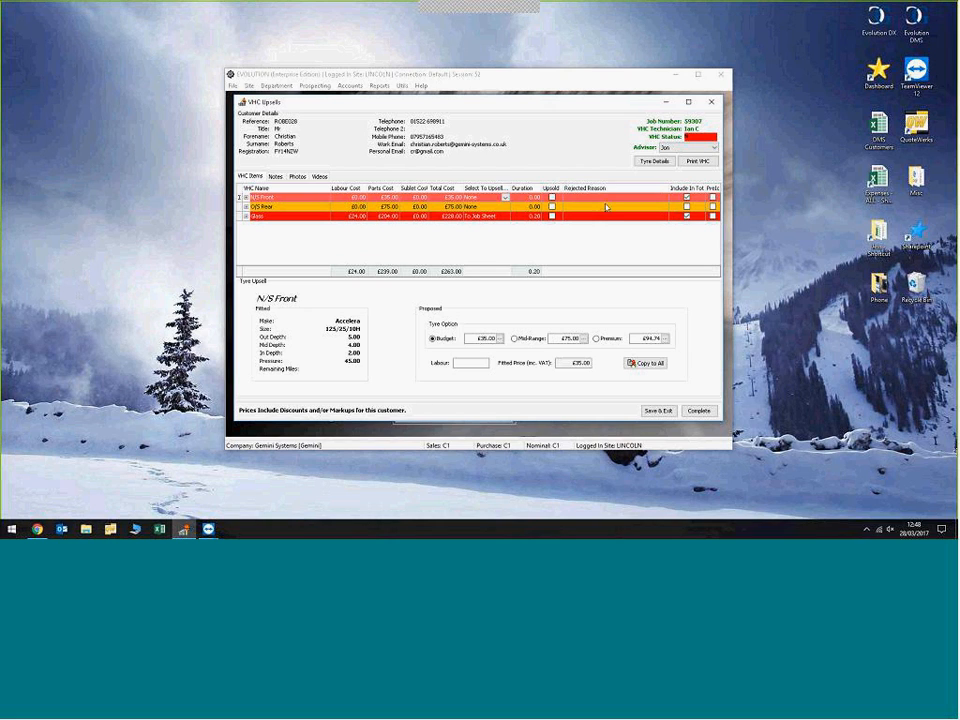
Step: Give the N/S Front and O/S Rear items the rejected reason Cost (To Expensive)
click(662, 199)
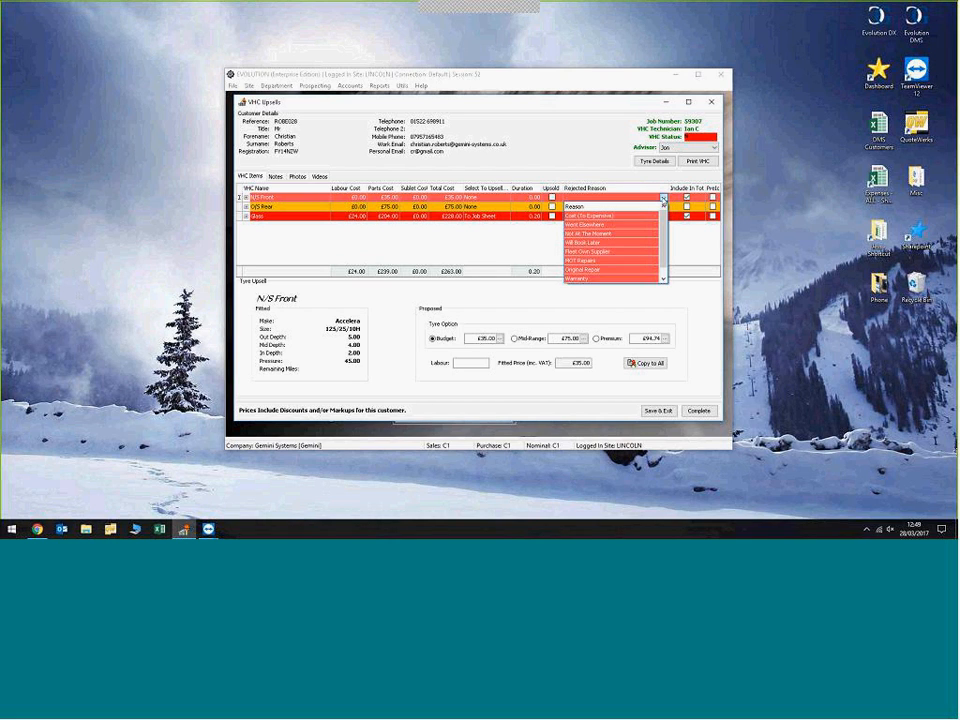
scroll(665, 241, down, 1)
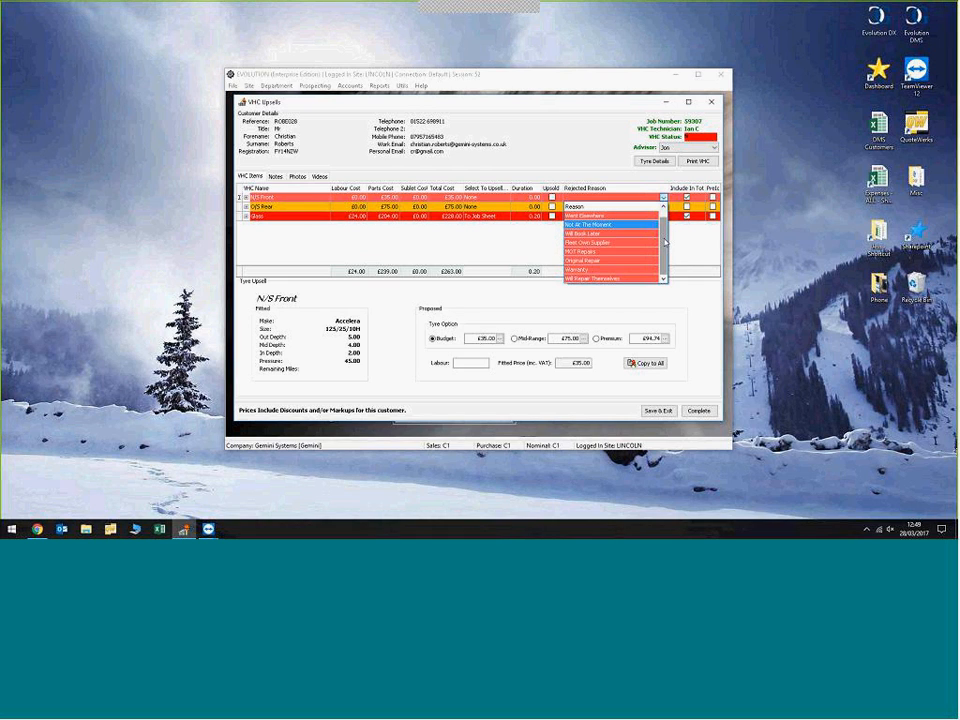
scroll(609, 219, up, 1)
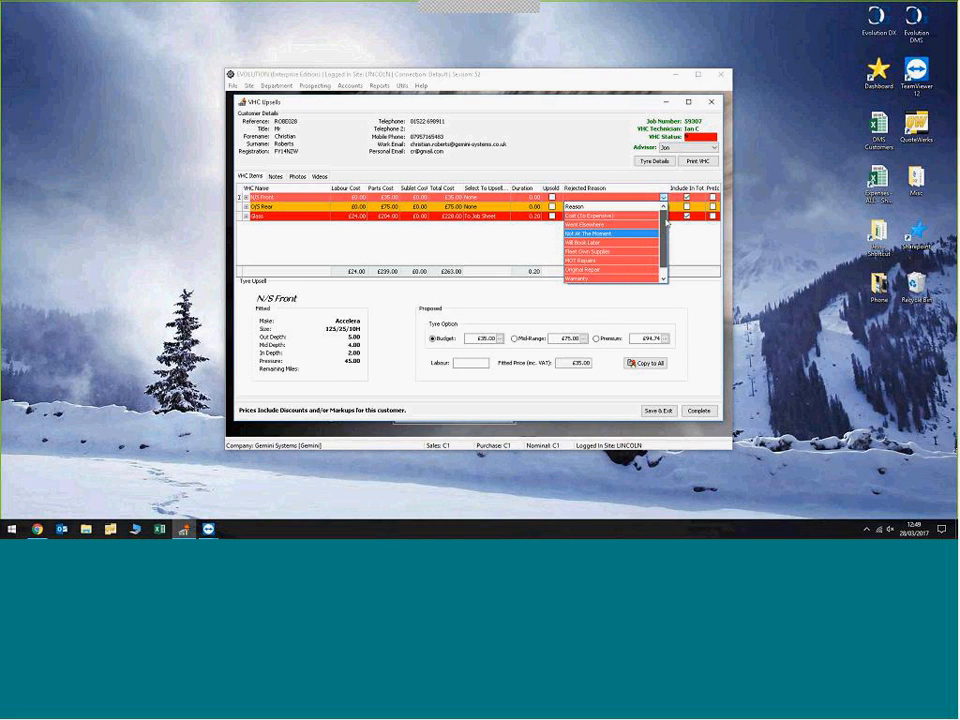
click(609, 215)
click(612, 206)
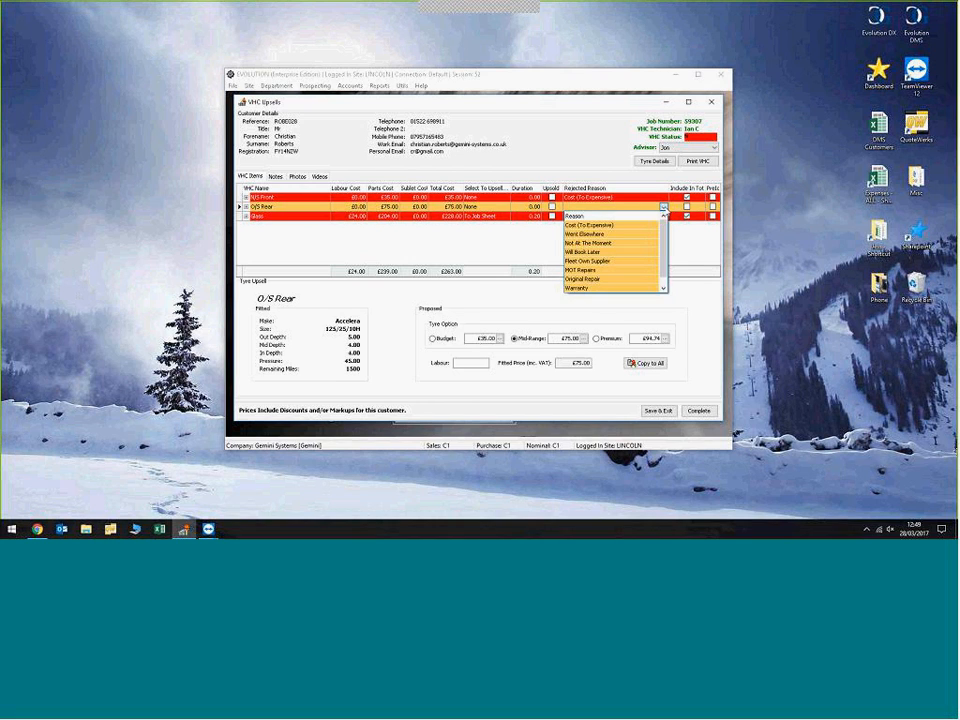
click(608, 227)
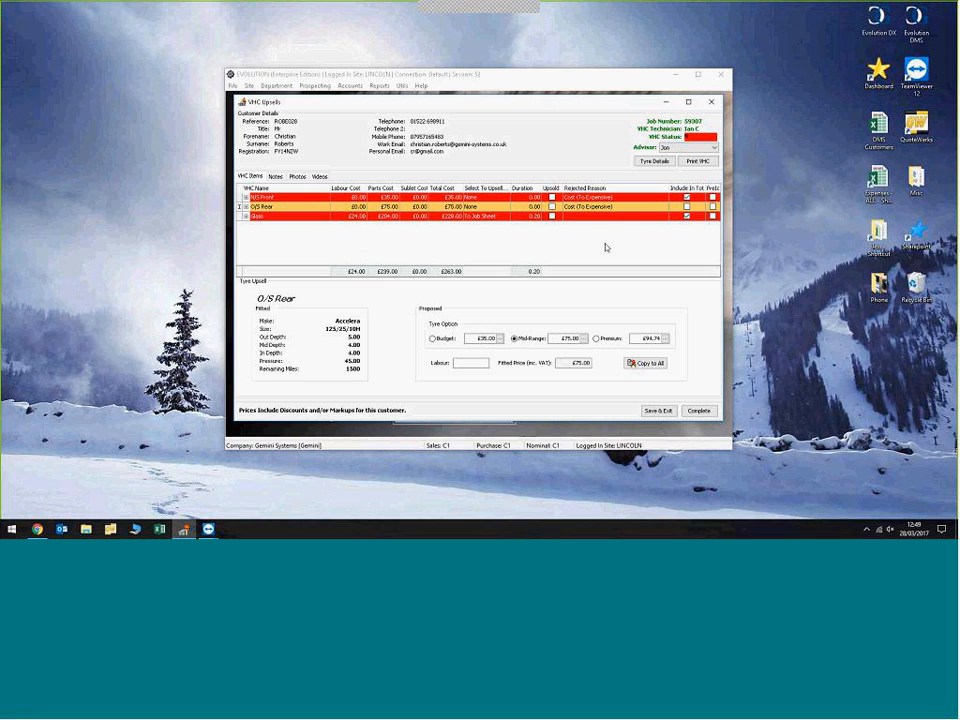
Step: Save and exit the VHC upsells, confirming that labour has been added to all checks
click(660, 411)
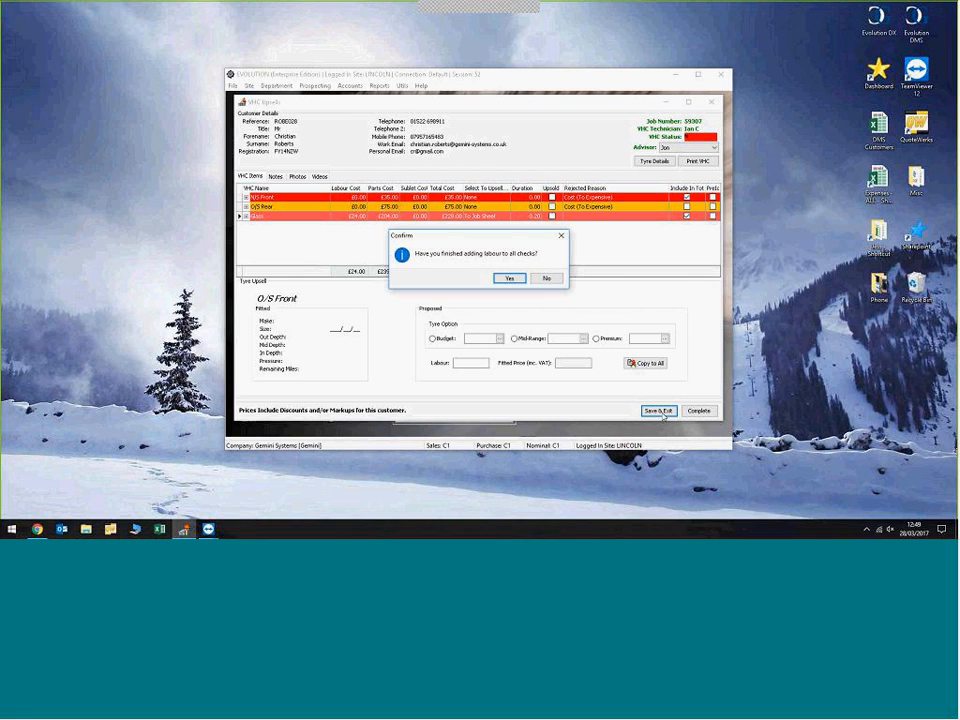
click(519, 282)
click(513, 279)
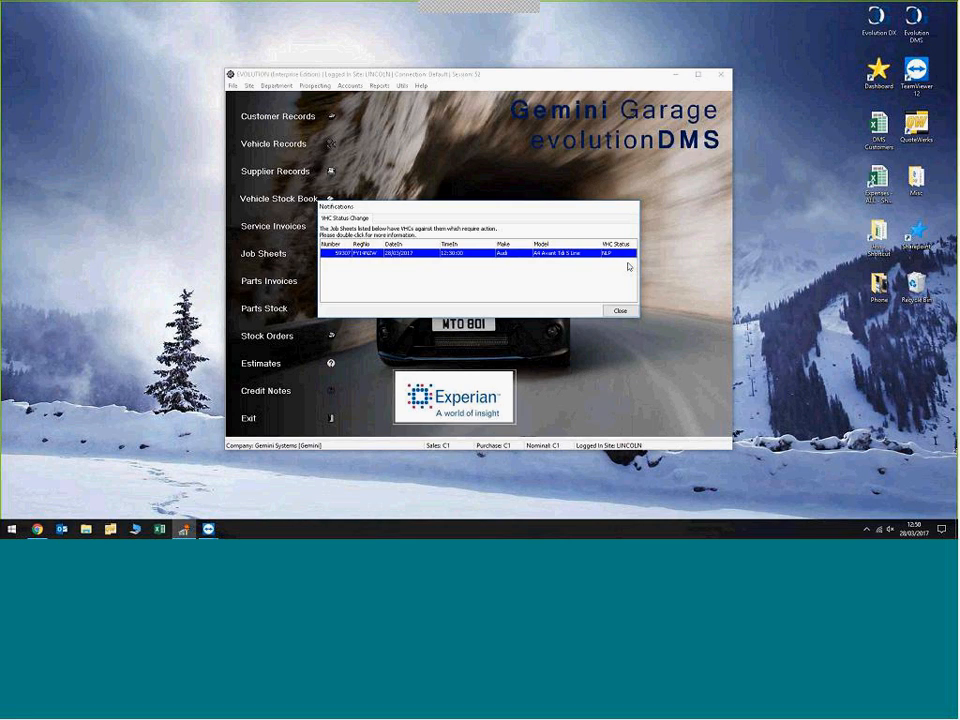
Step: Reopen the VHC from its status notification, complete it by committing the upsell, and close the notifications
click(447, 253)
click(447, 253)
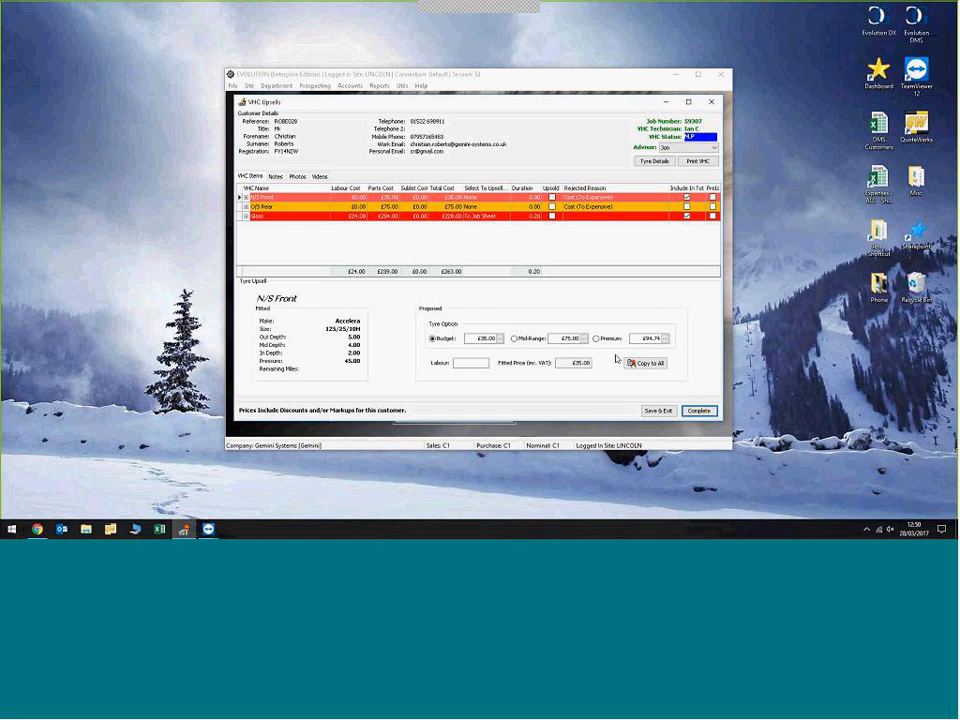
click(699, 411)
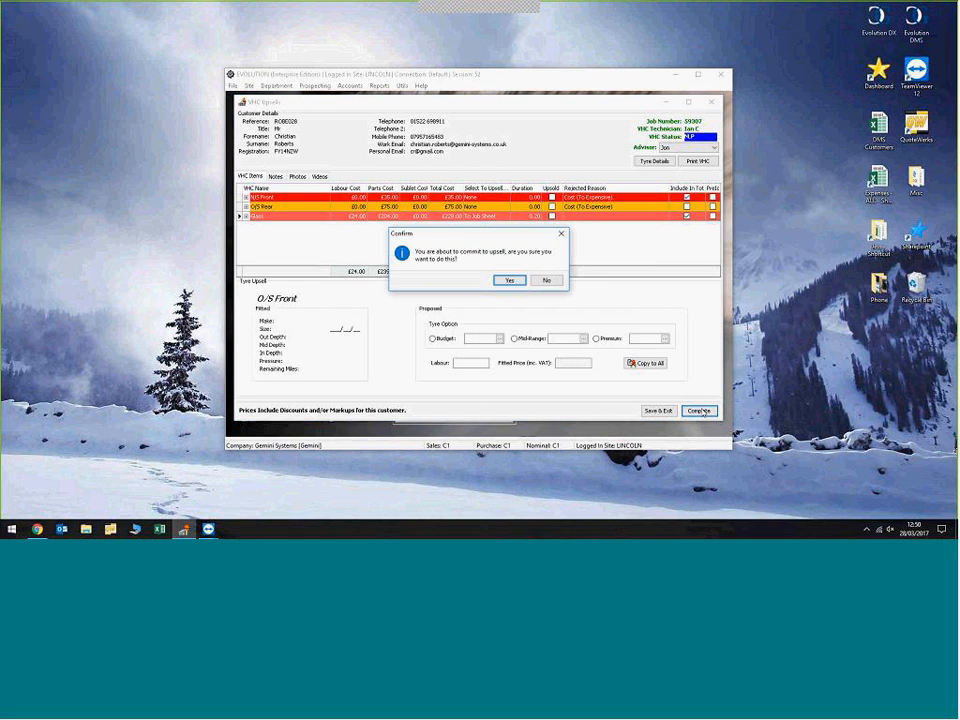
click(508, 280)
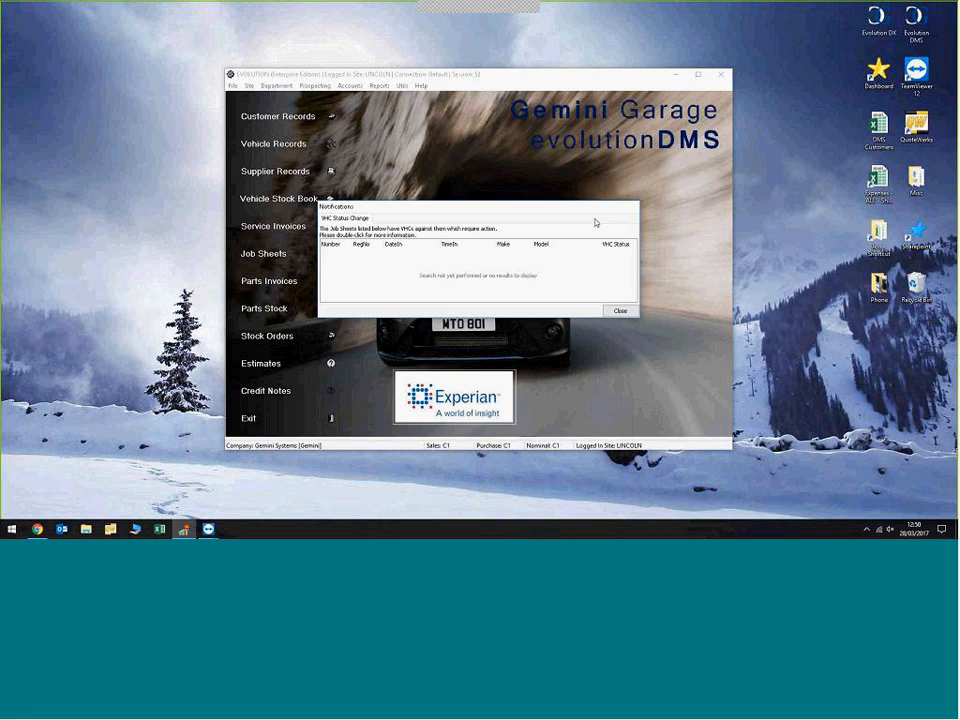
click(620, 310)
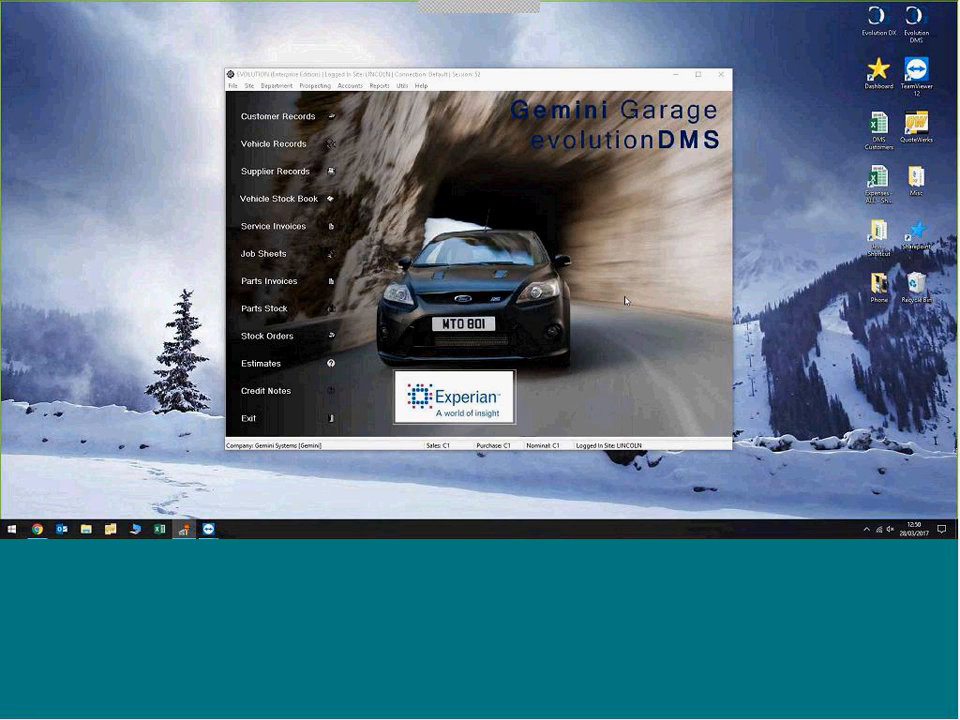
Step: Open the 28/03/2017 in-progress job sheet and compare the work and parts of its VHC Action and service repairs
click(330, 257)
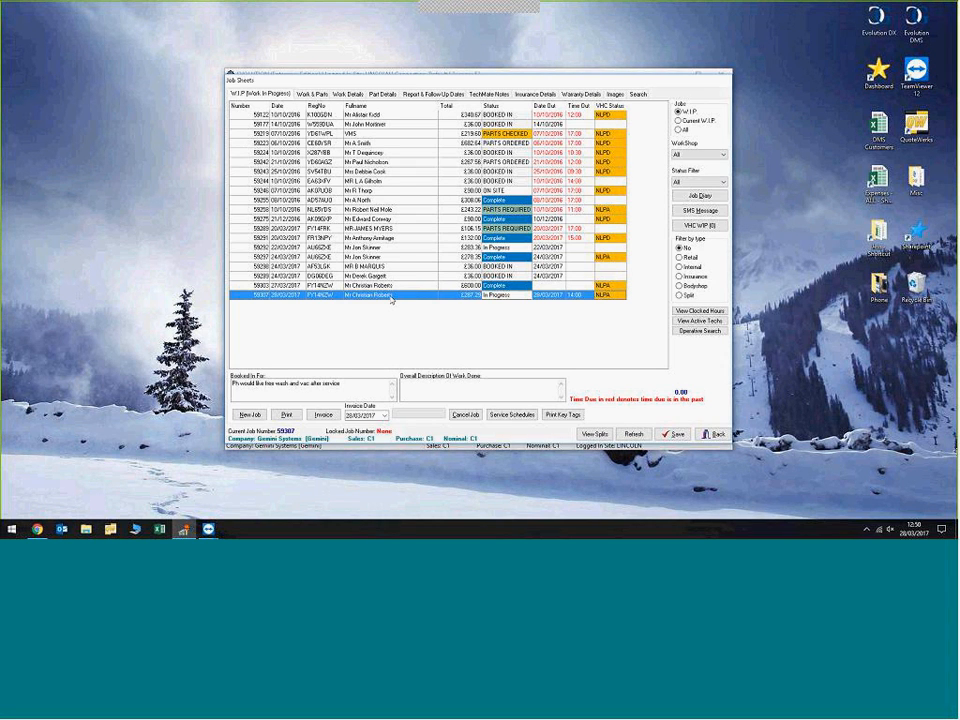
double_click(391, 298)
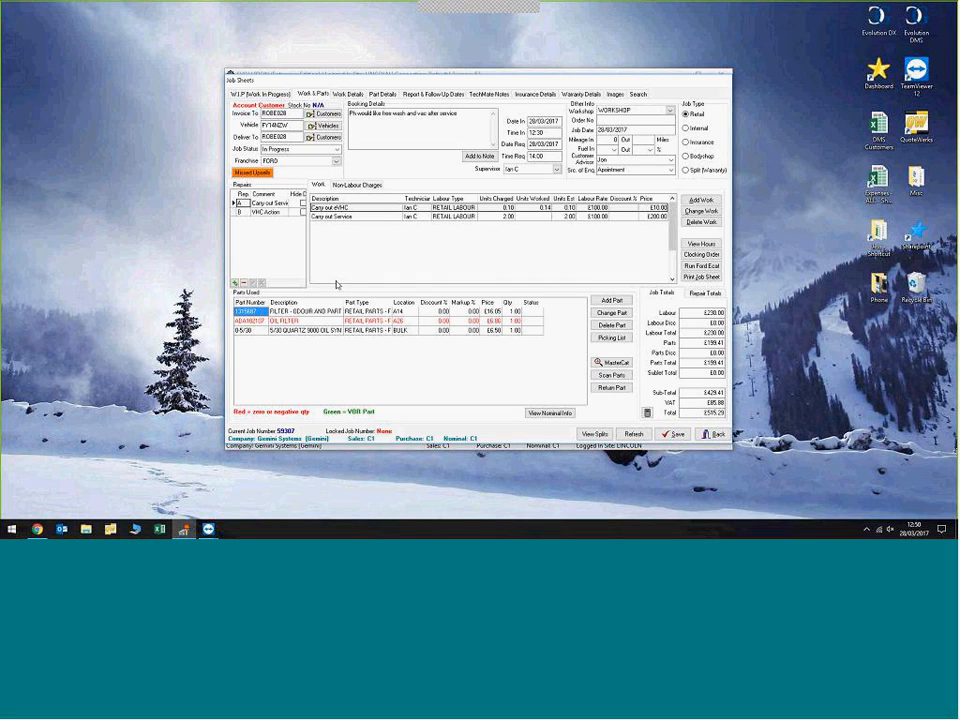
click(263, 212)
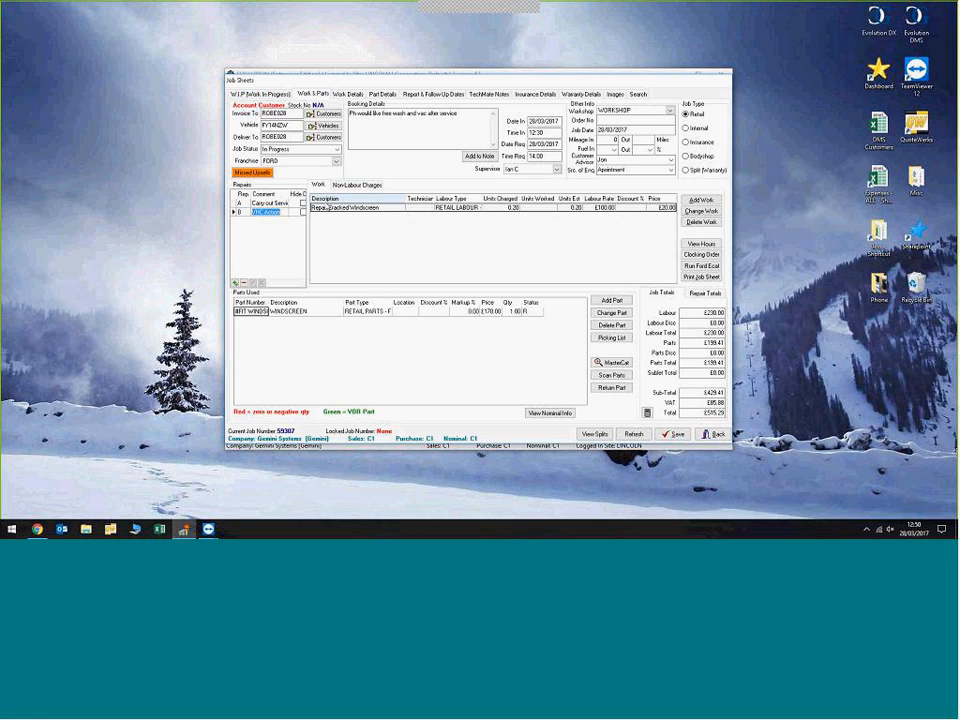
click(258, 203)
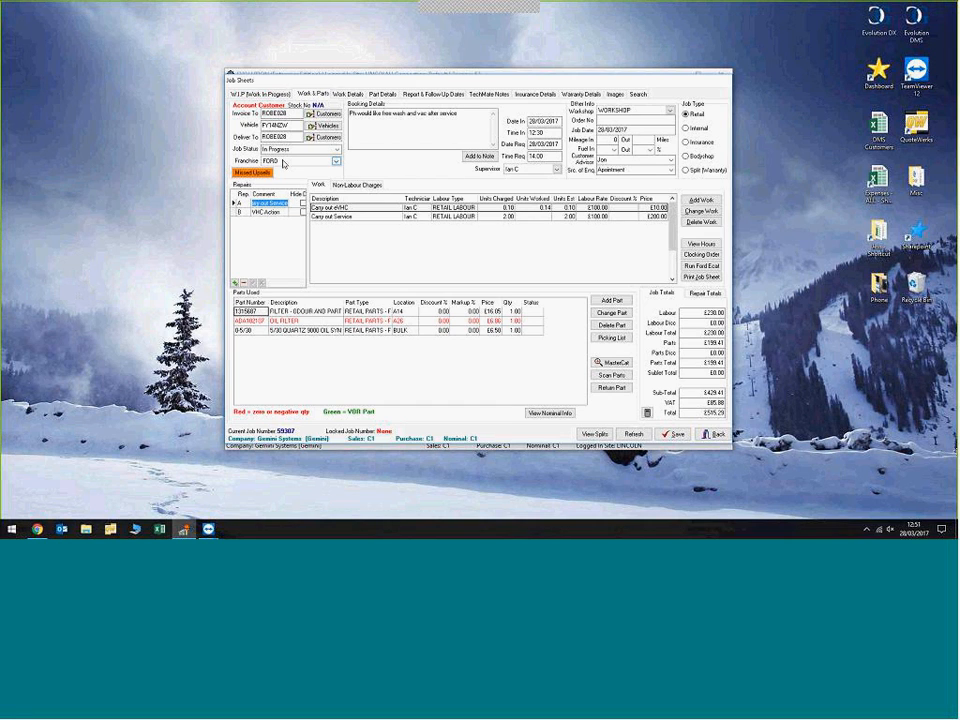
Step: Review the job's report and follow-up details, including the Wheels & Tyres check results, and leave the job sheets
click(430, 95)
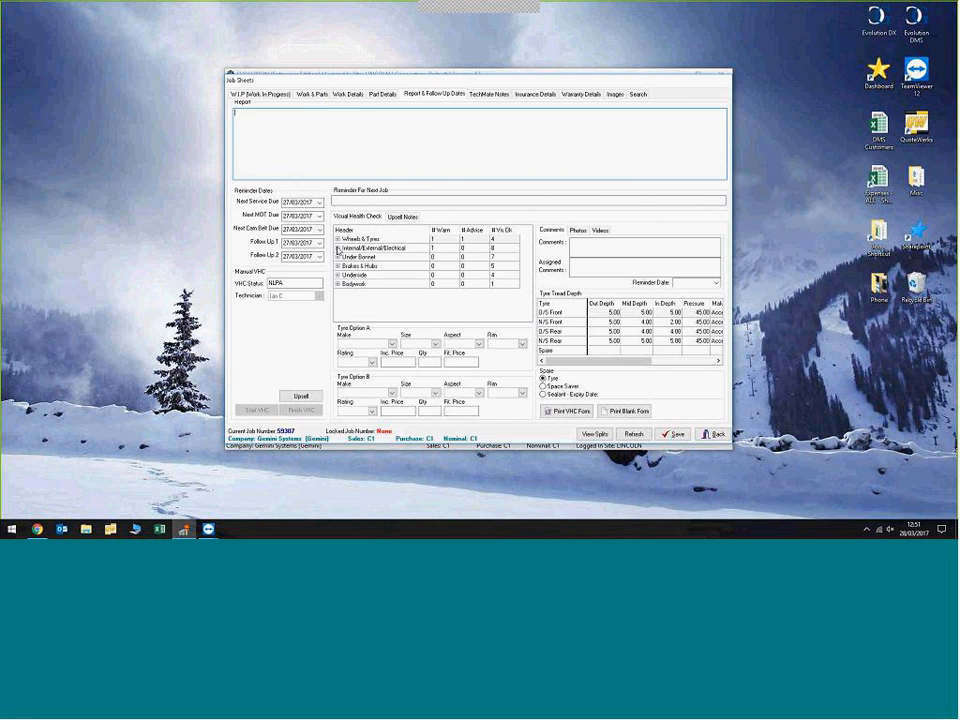
click(338, 238)
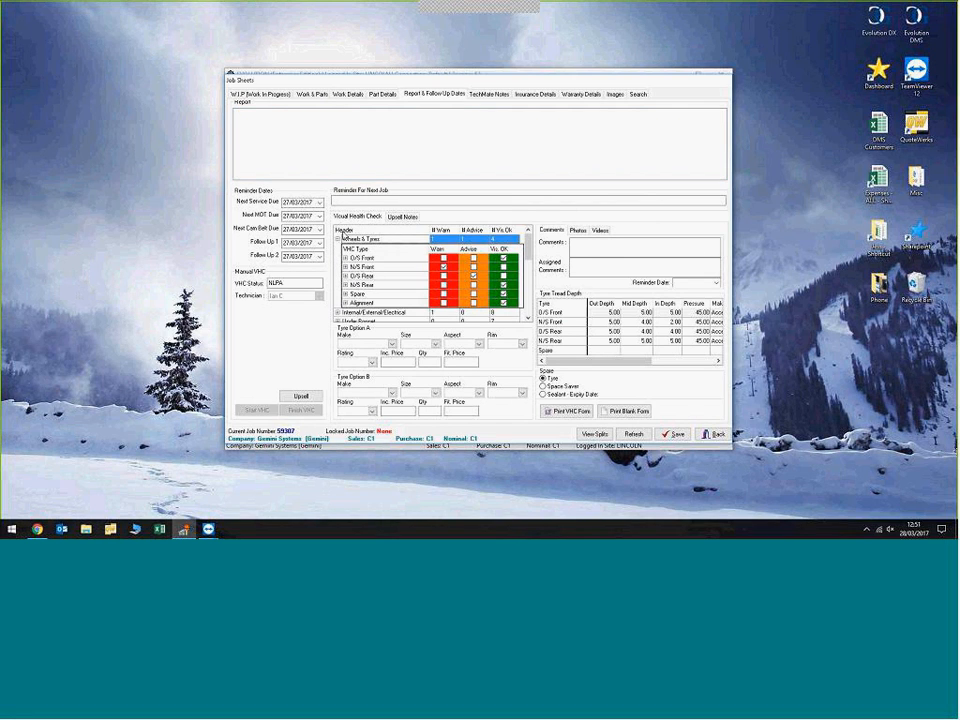
click(338, 239)
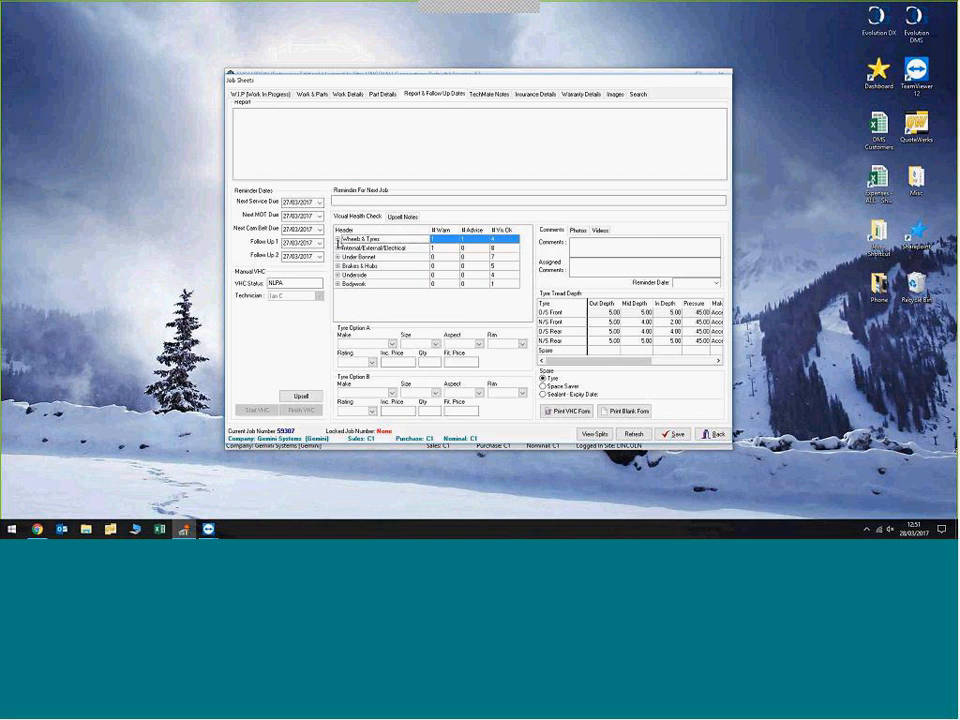
click(706, 436)
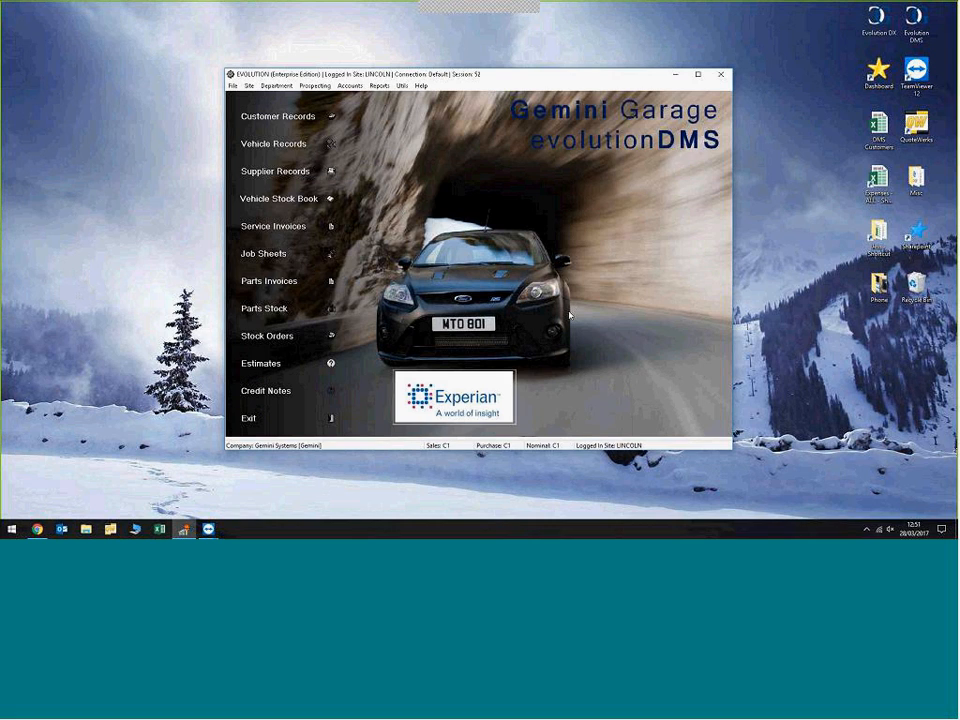